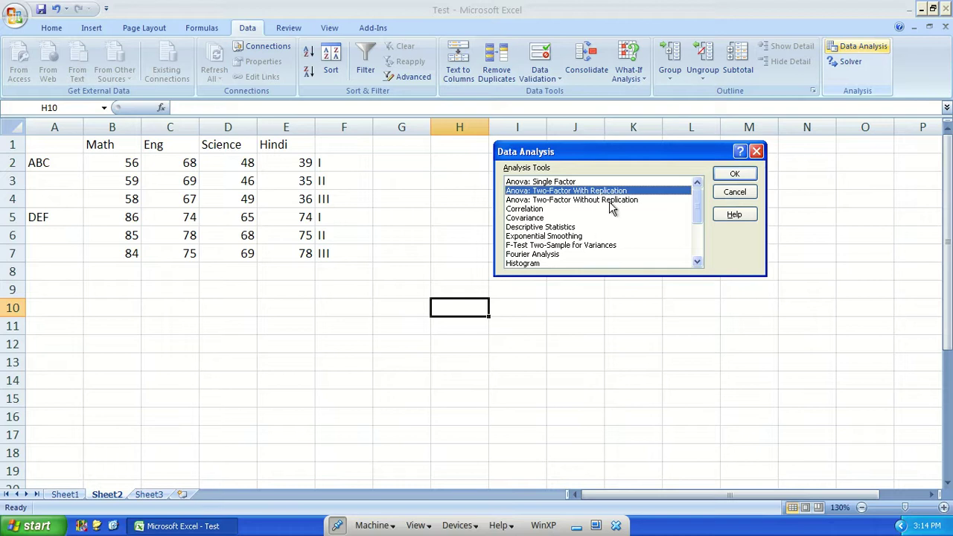
Dismiss the Data Analysis dialog and enter the heading School in cell A1
left_click(737, 195)
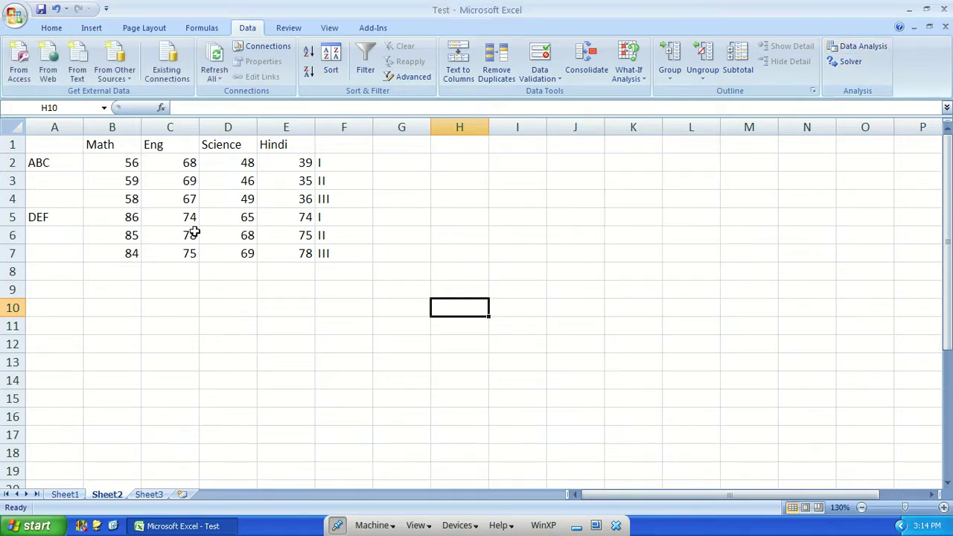
left_click(57, 162)
left_click(54, 142)
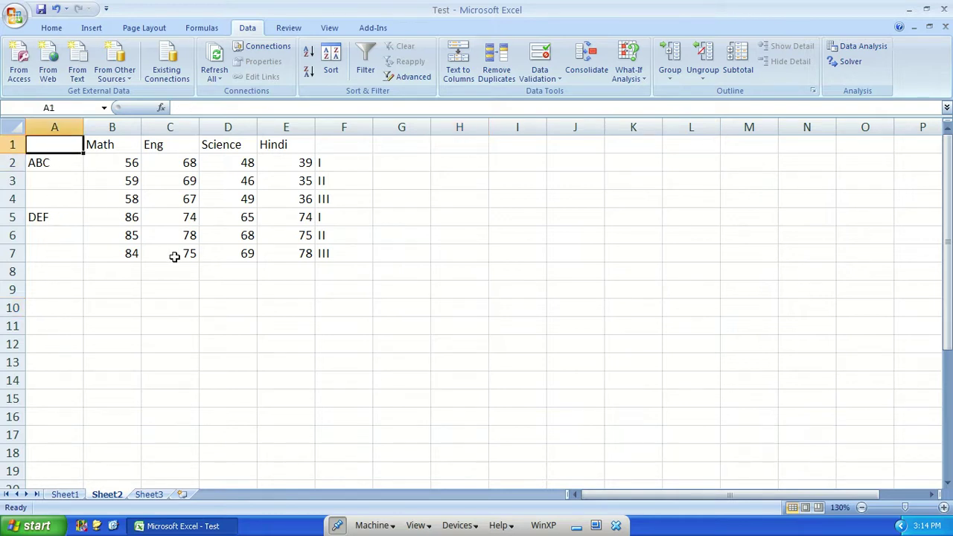
type("School")
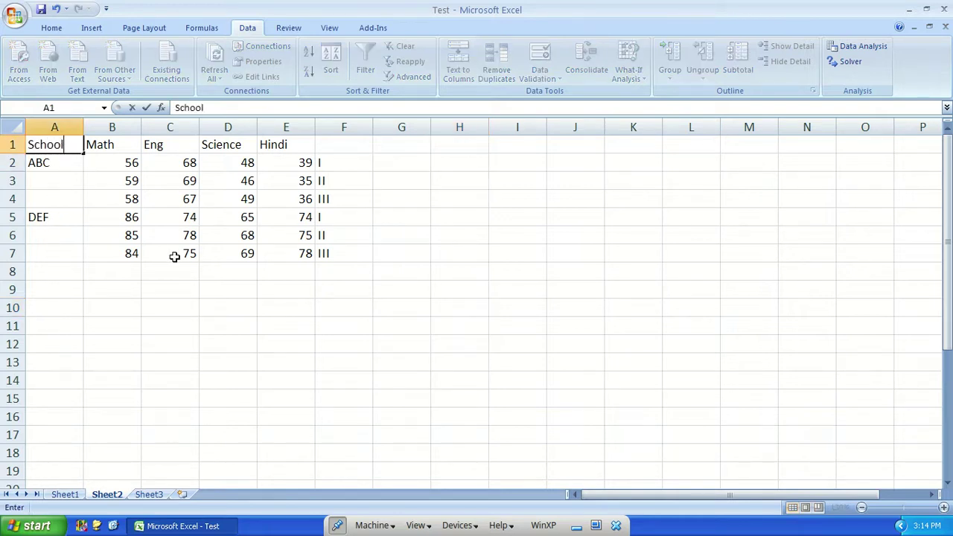
key("Return")
Relabel the three ABC rows in cells F2 to F4 as a, b and d
key("Right")
key("Right")
key("Right")
key("Right")
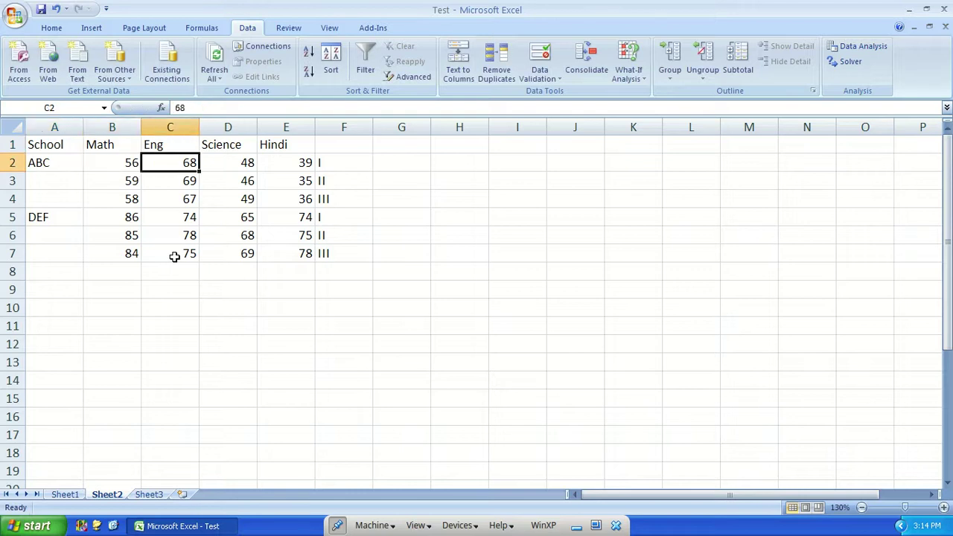
key("Left")
key("Left")
key("Left")
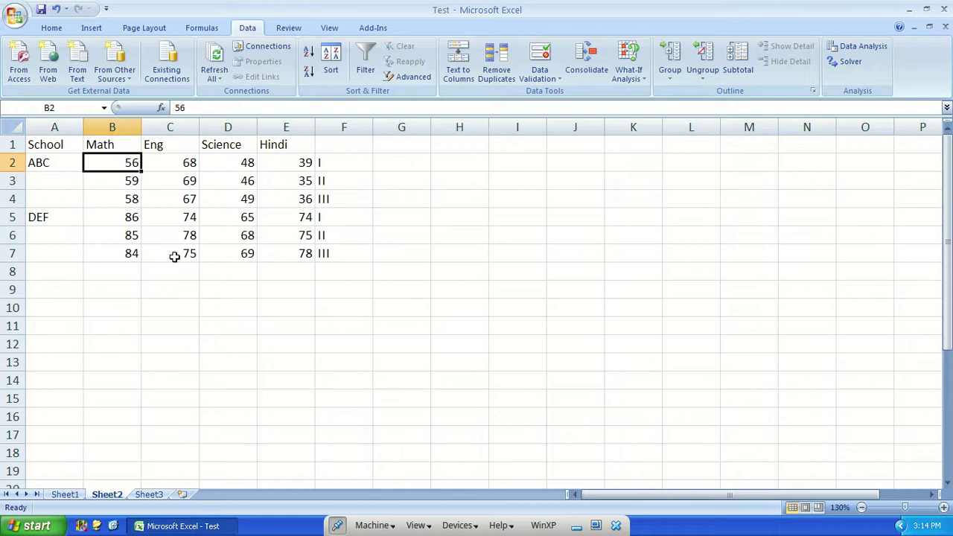
key("Right")
key("Right")
key("Right")
key("Right")
type("a")
key("Return")
type("b")
key("Return")
type("d")
key("Return")
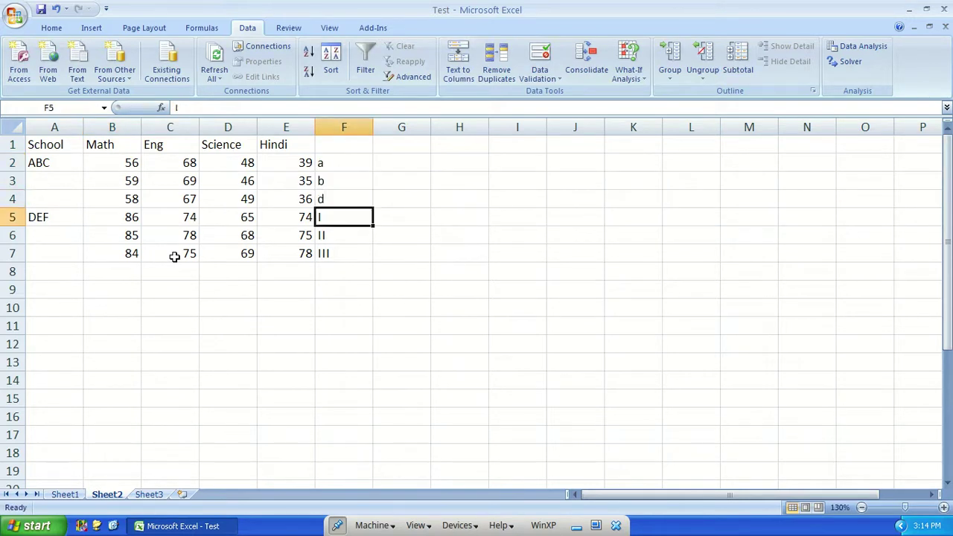
Relabel the three DEF rows in cells F5 to F7 as x, y and z
type("x")
key("Return")
type("y")
key("Return")
type("z")
key("Return")
key("Up")
Right-align the row labels in cells F2 to F7
left_click_drag(337, 164, 344, 253)
left_click(51, 29)
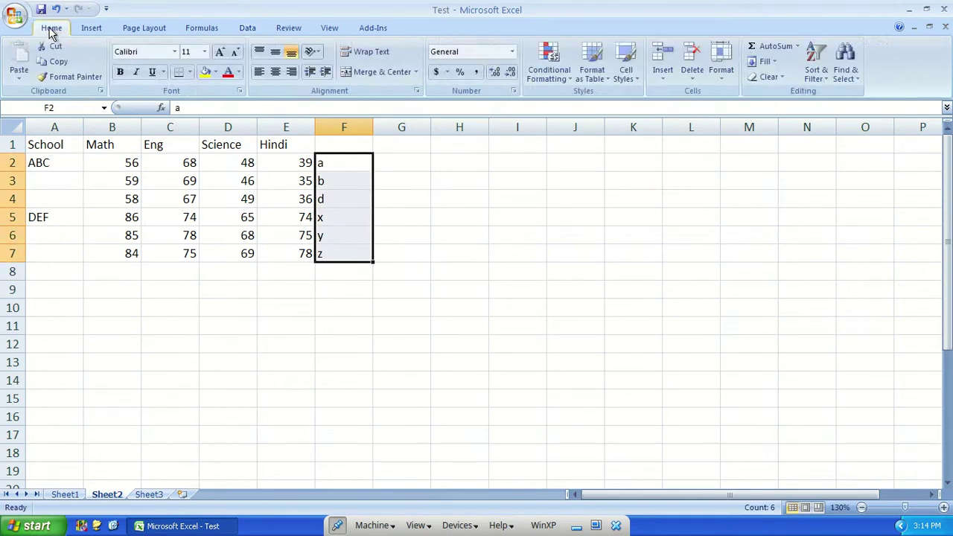
left_click(291, 72)
left_click(341, 287)
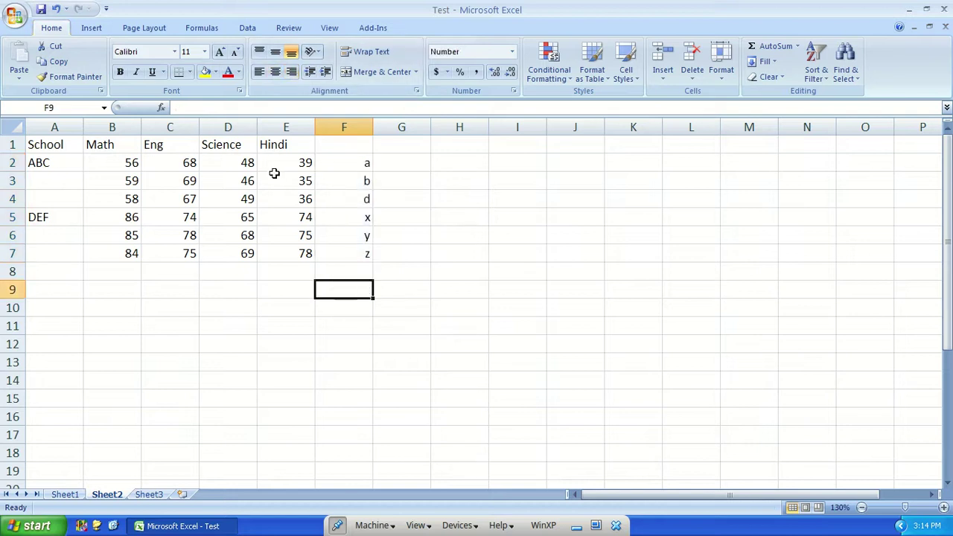
Examine the blocks of marks for schools ABC and DEF across the four subjects
left_click_drag(128, 162, 281, 198)
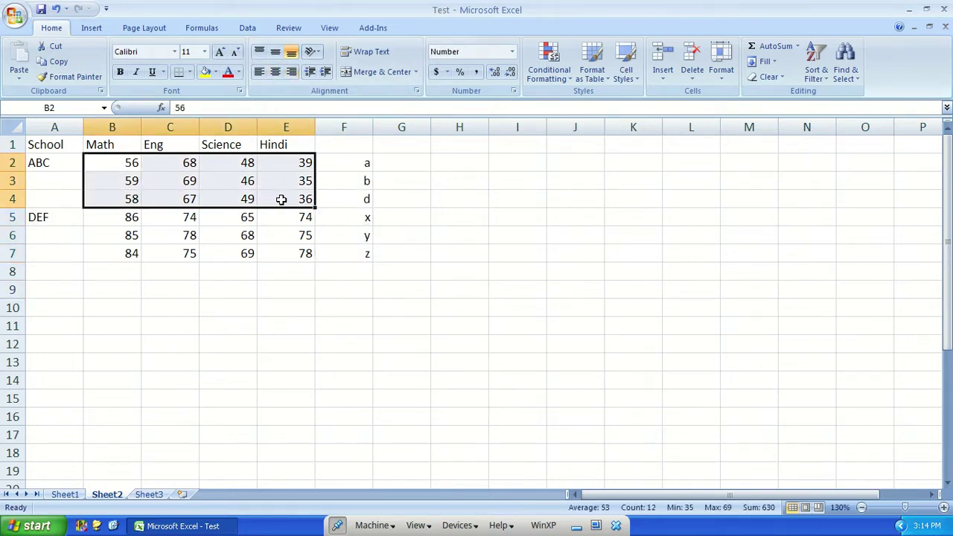
left_click_drag(127, 216, 268, 253)
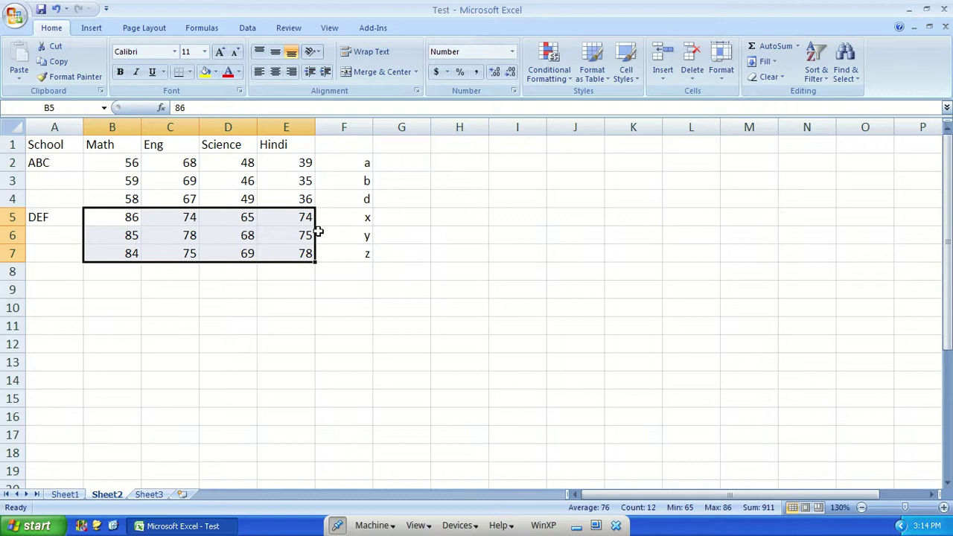
left_click_drag(127, 144, 287, 258)
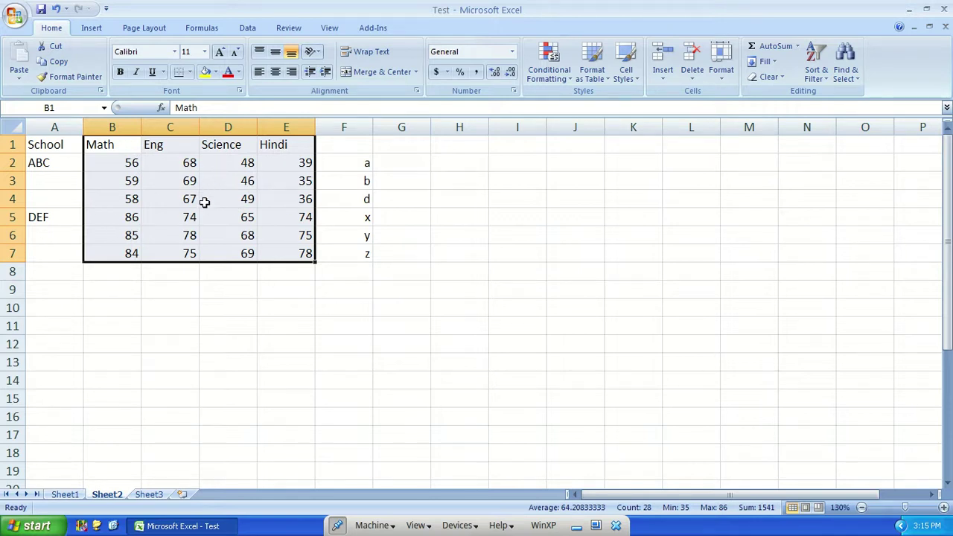
left_click(151, 235)
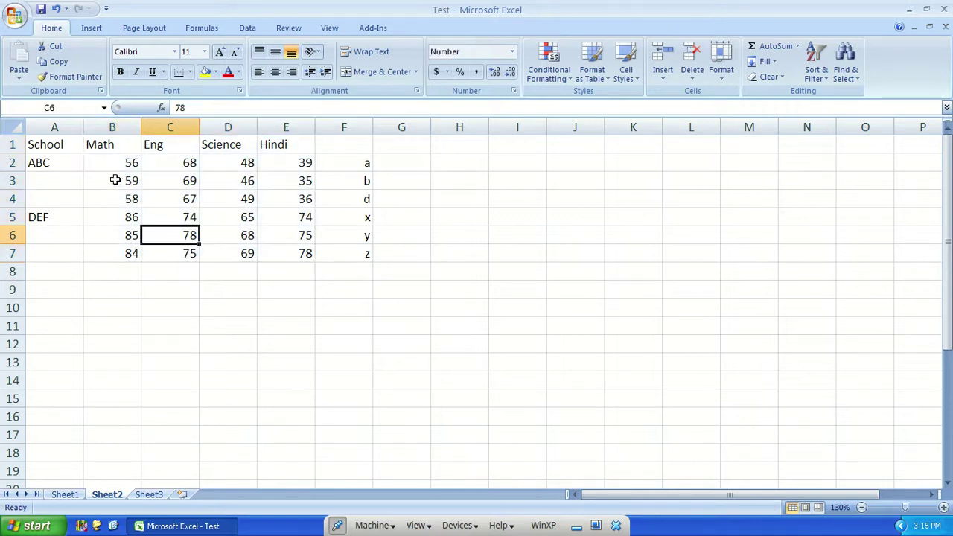
left_click_drag(109, 160, 308, 190)
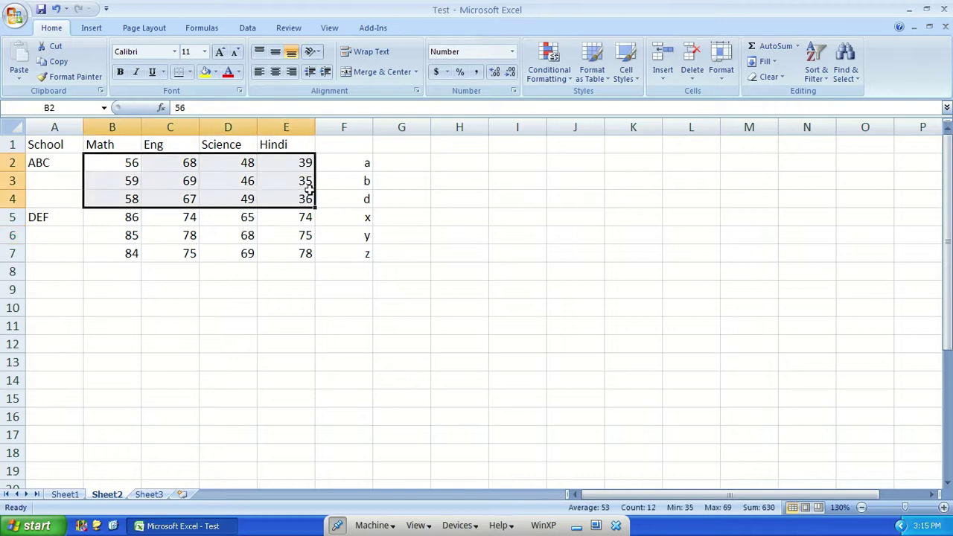
left_click_drag(110, 216, 319, 253)
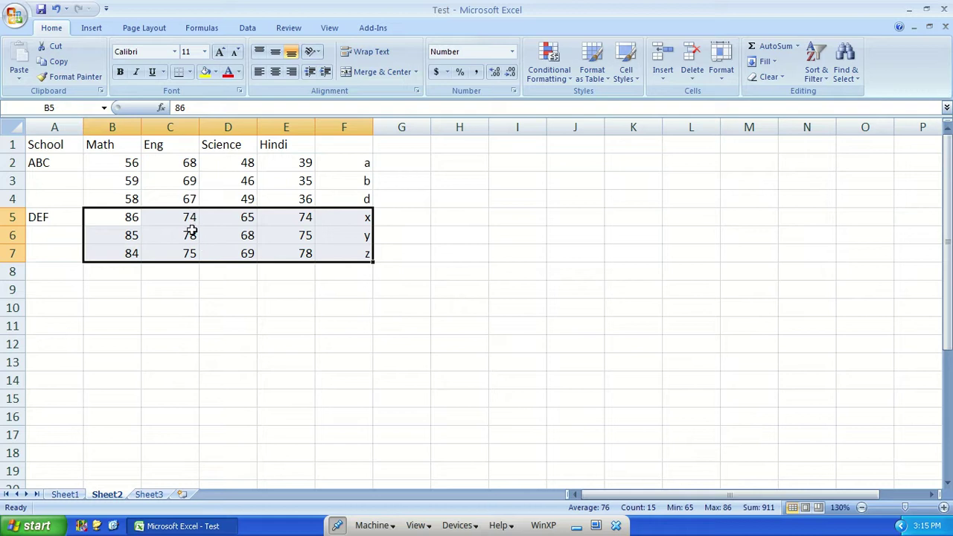
left_click(168, 195)
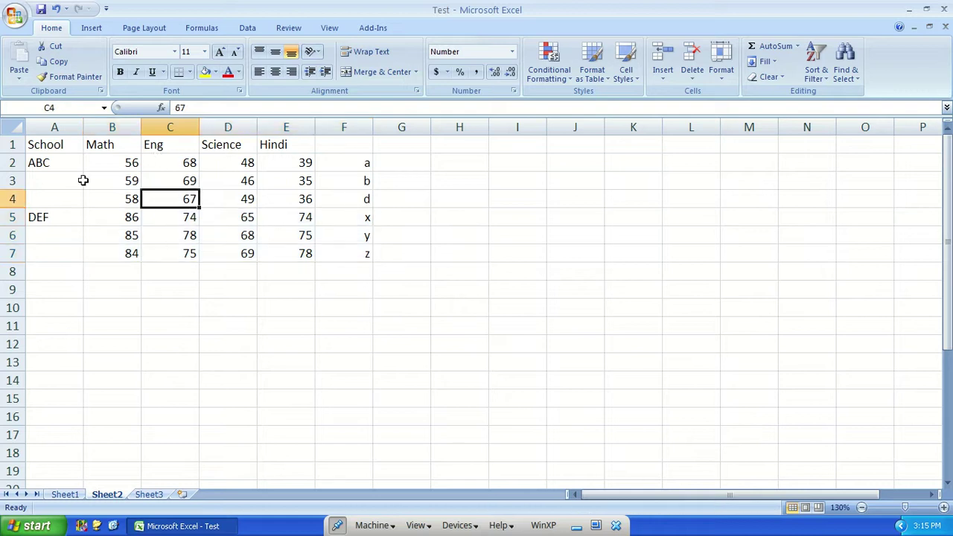
Examine school ABC's three marks in each subject and school DEF's Math marks
left_click(53, 161)
left_click_drag(121, 163, 128, 194)
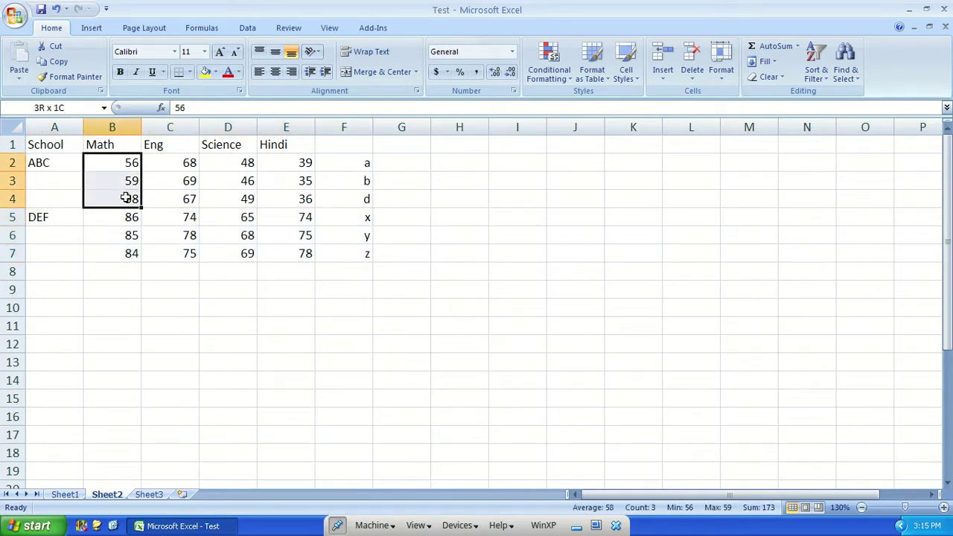
left_click_drag(174, 159, 177, 196)
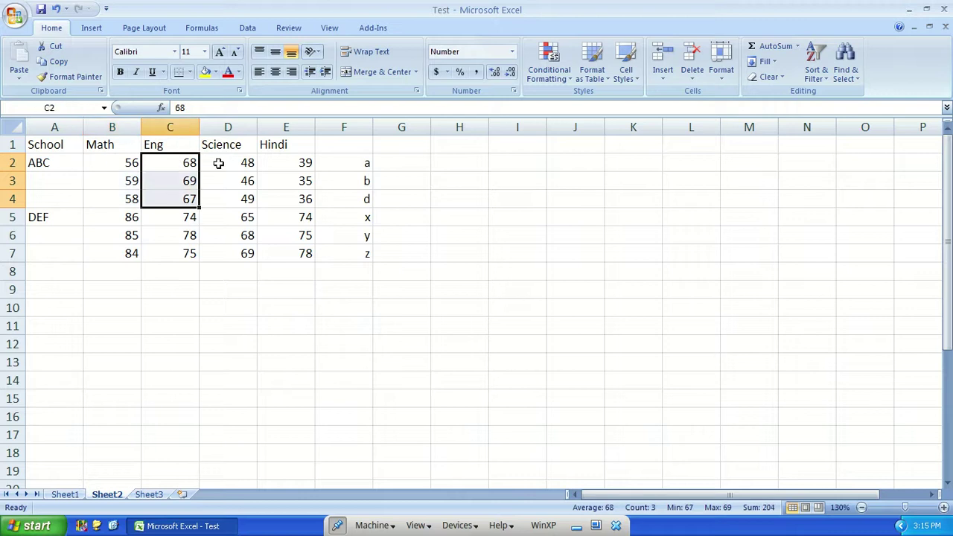
left_click_drag(235, 162, 238, 197)
left_click_drag(277, 166, 277, 198)
left_click_drag(128, 215, 128, 253)
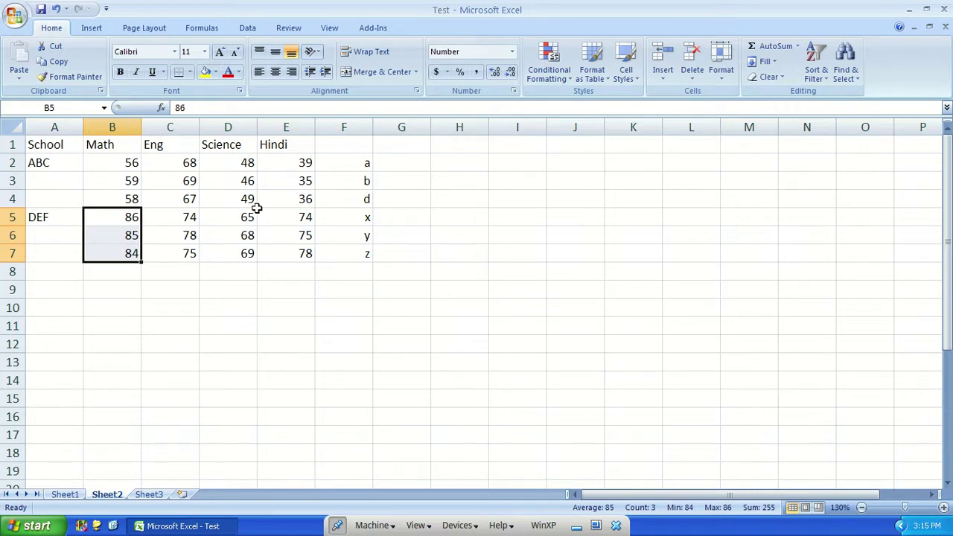
Review the whole marks table, the ABC marks by subject and the row labels in F2:F7
left_click_drag(107, 145, 305, 239)
left_click(305, 239)
left_click_drag(129, 168, 298, 265)
left_click(110, 183)
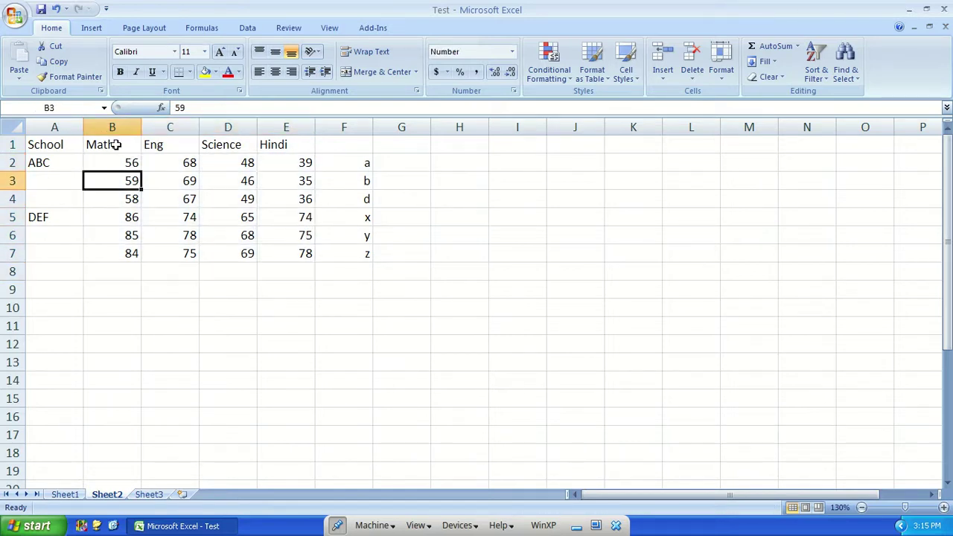
left_click_drag(100, 159, 112, 195)
left_click_drag(170, 160, 184, 197)
left_click(247, 180)
left_click(284, 183)
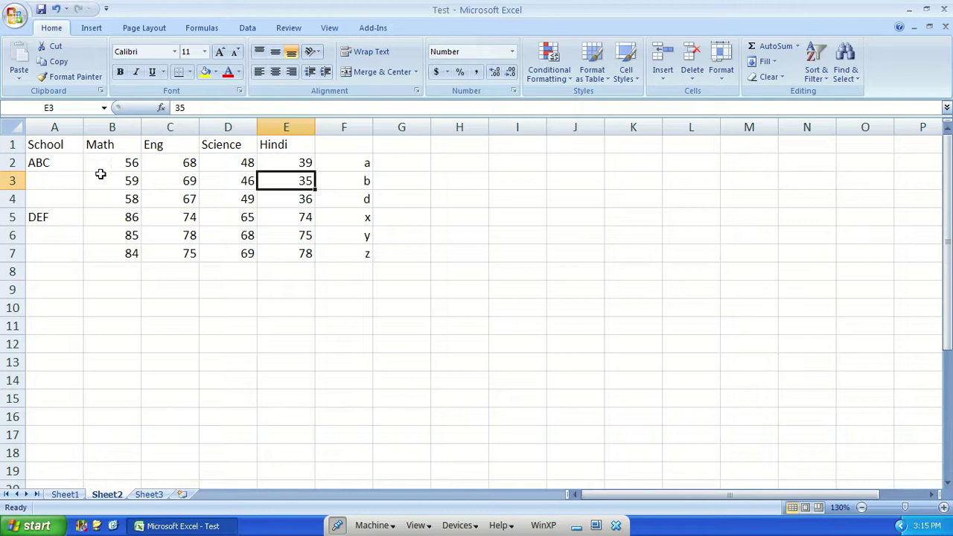
left_click(64, 160)
left_click_drag(127, 165, 130, 199)
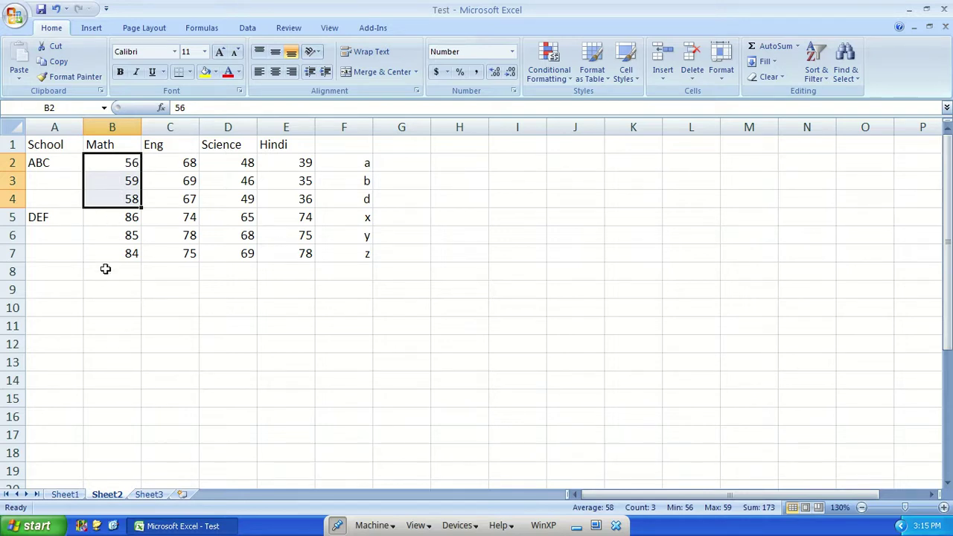
left_click_drag(352, 164, 365, 255)
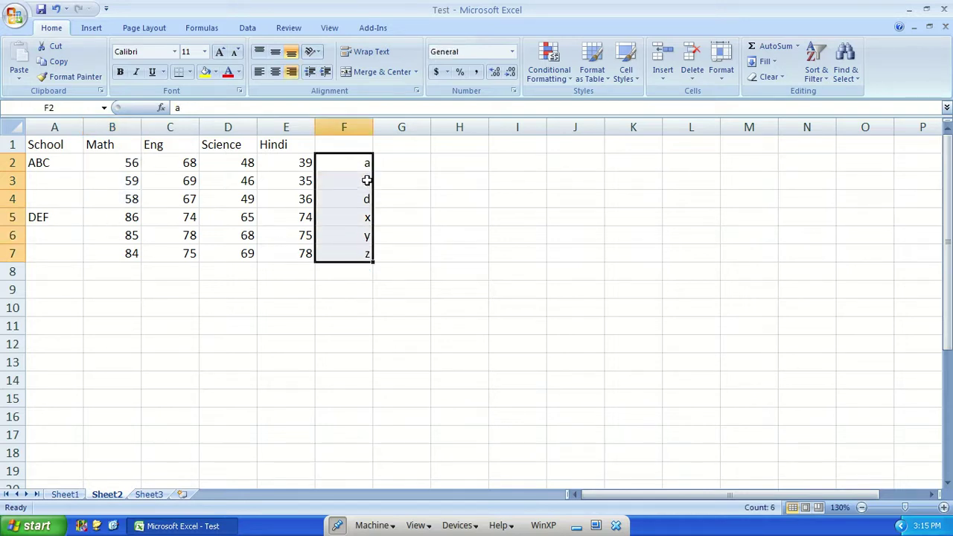
Select the table A1:E7 and open the Anova: Two-Factor With Replication analysis for it
left_click_drag(283, 253, 45, 141)
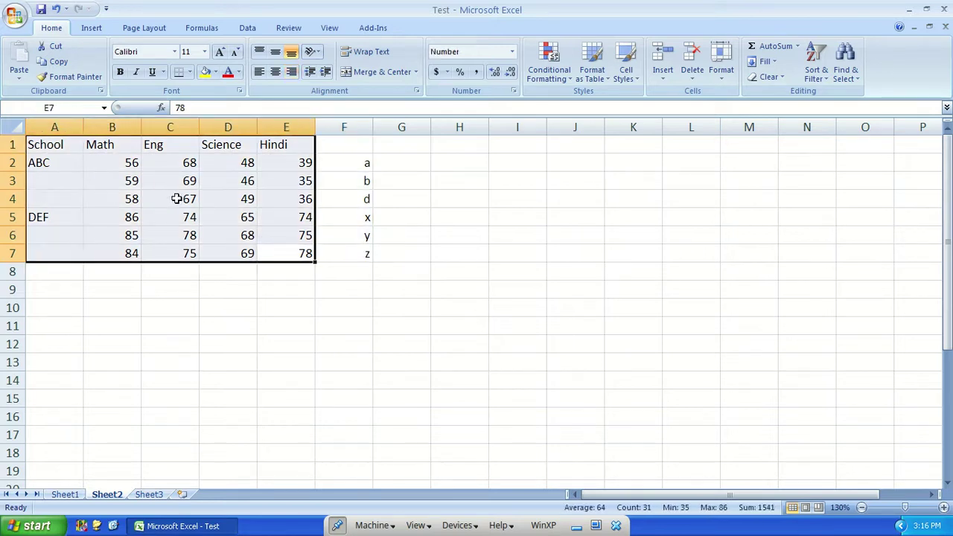
left_click(246, 26)
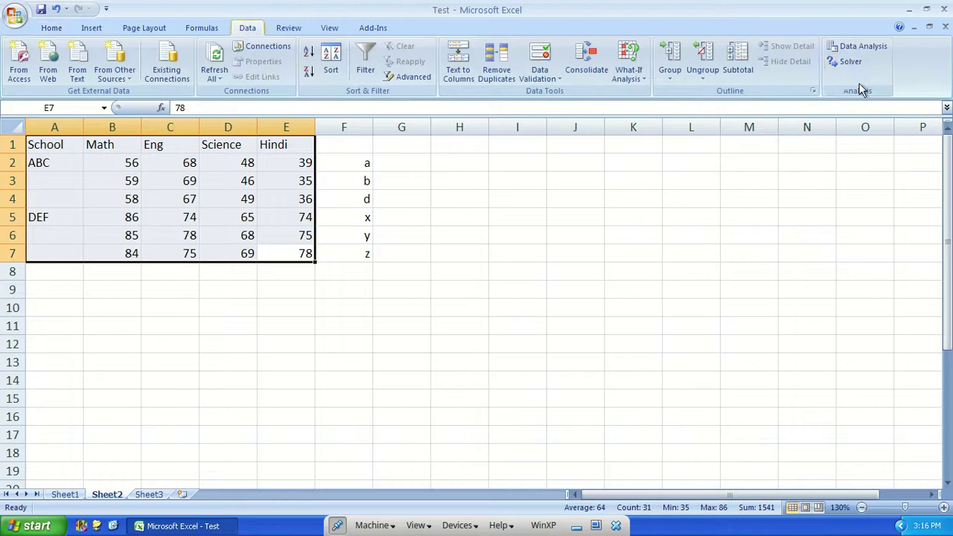
left_click(857, 46)
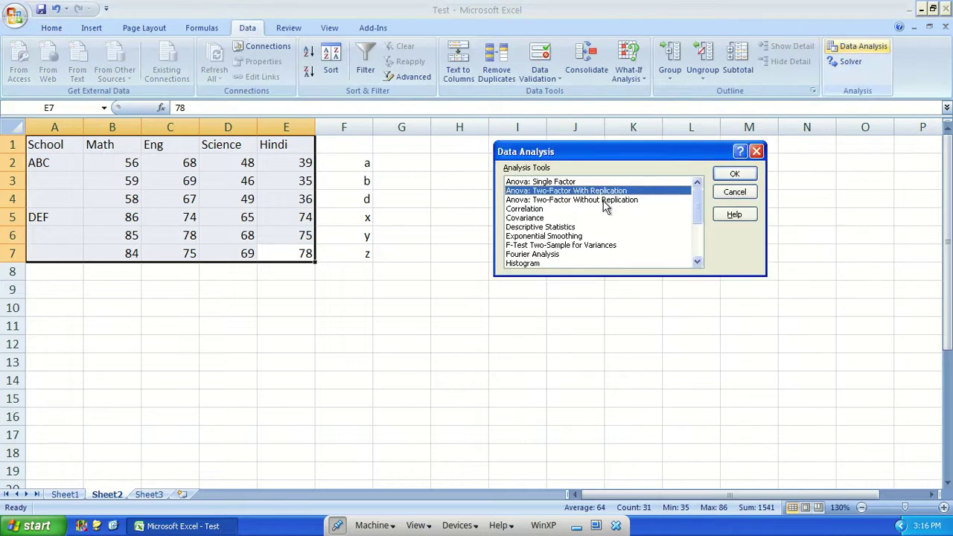
left_click(732, 175)
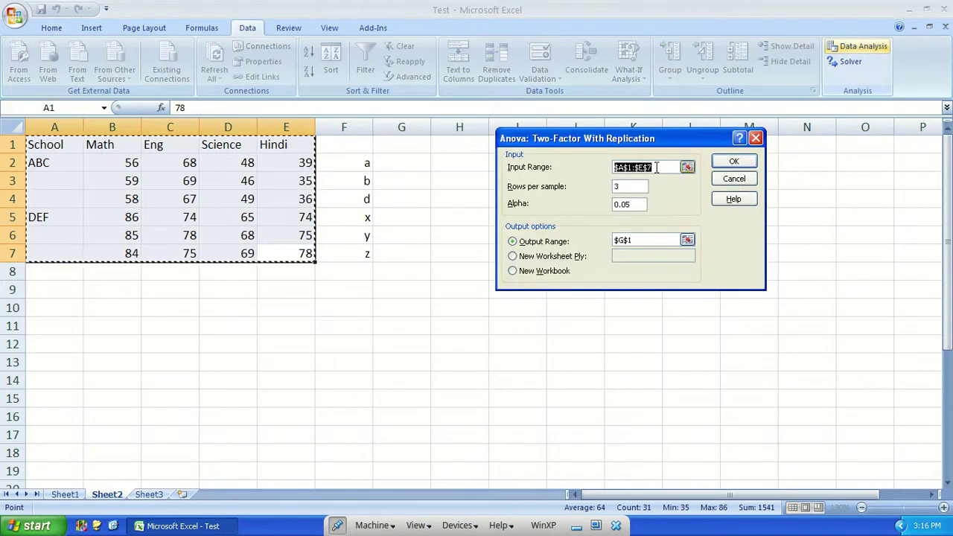
Run the ANOVA on A1:E7 with 3 rows per sample, alpha 0.05 and output at G1, overwriting existing data
left_click(687, 168)
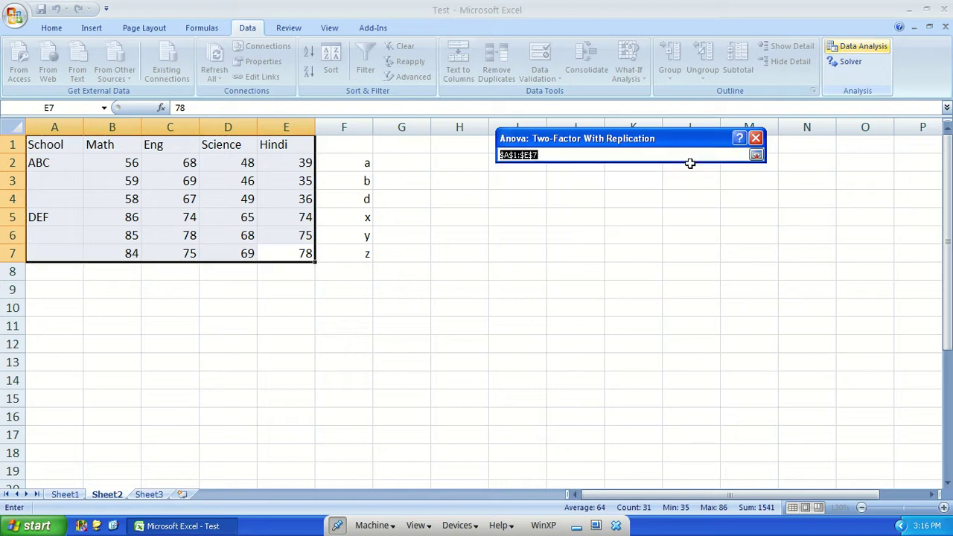
left_click_drag(288, 253, 44, 144)
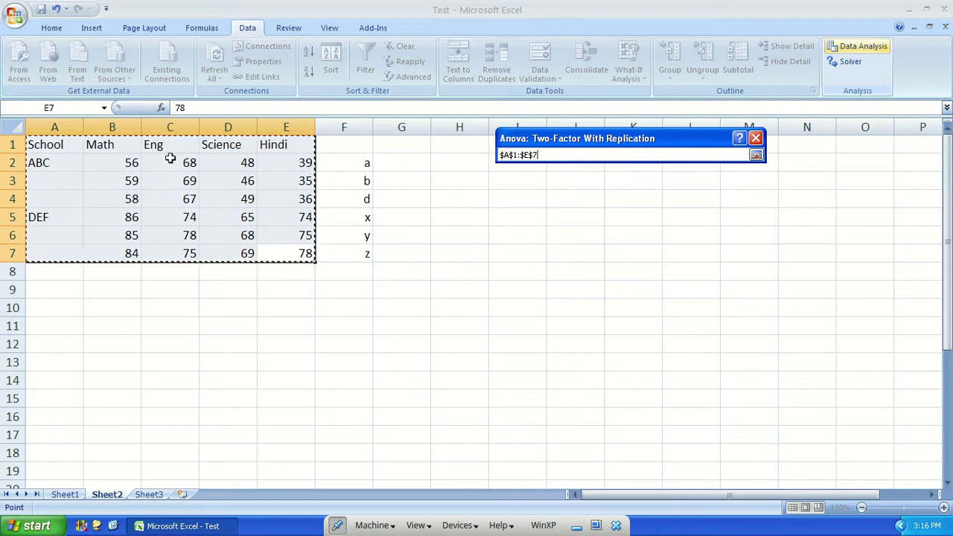
left_click(757, 155)
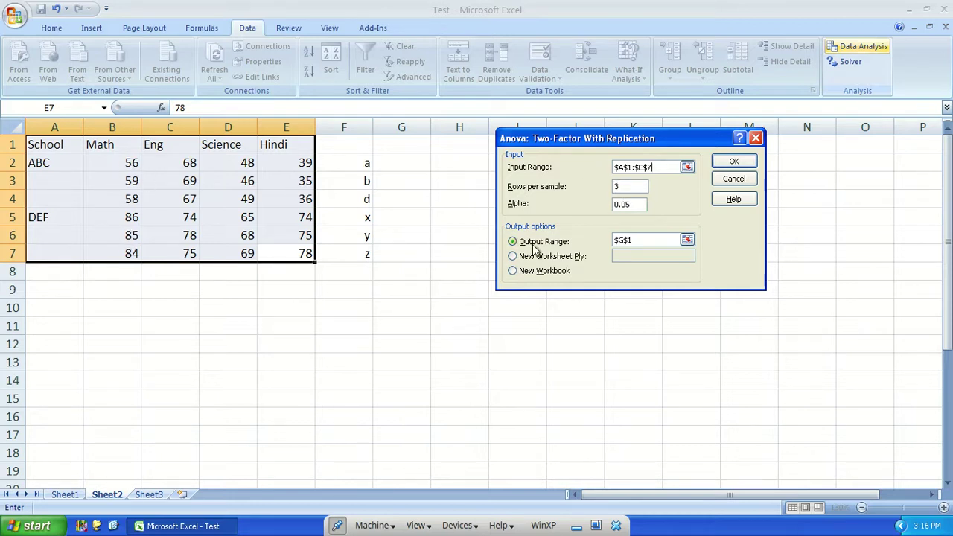
left_click(733, 162)
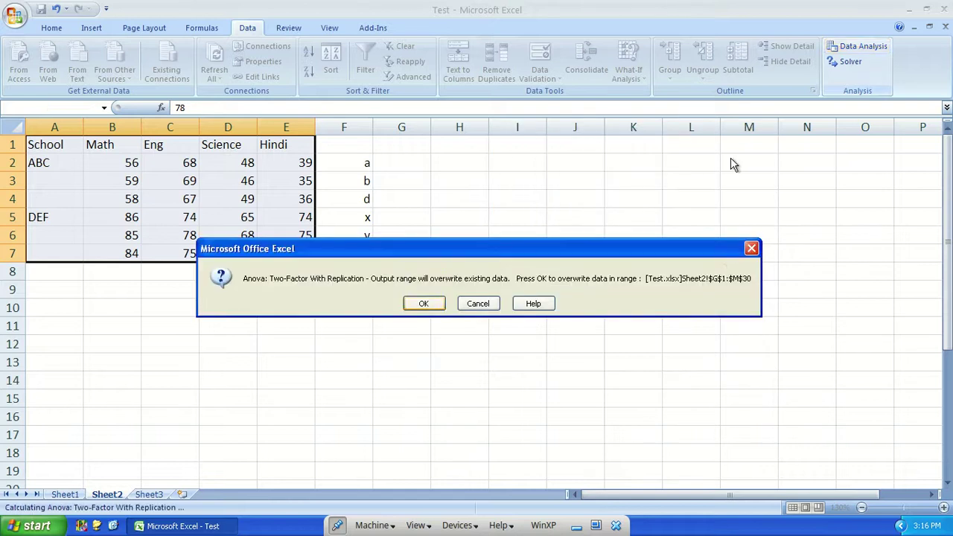
left_click(423, 304)
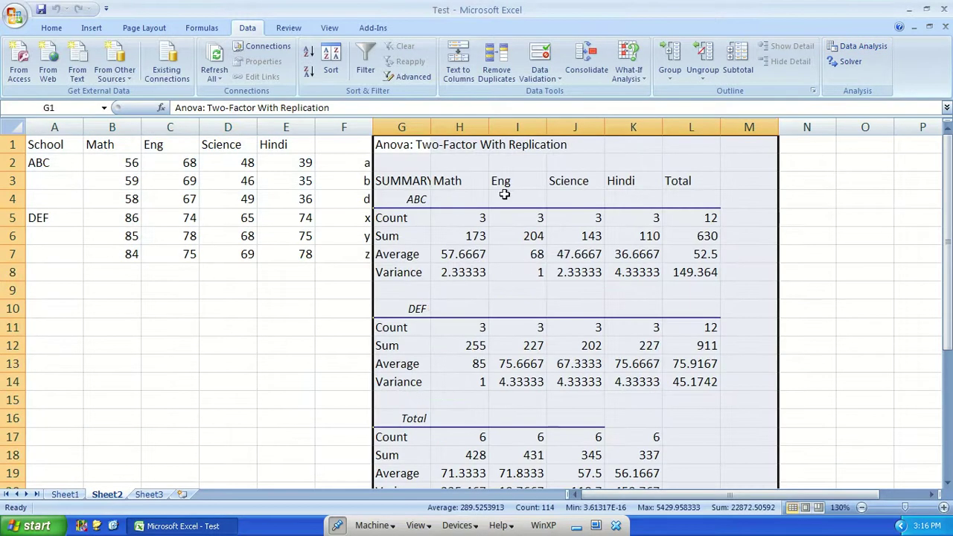
Widen column G enough to fit the SUMMARY label, keeping it narrower than the full ANOVA title
double_click(430, 127)
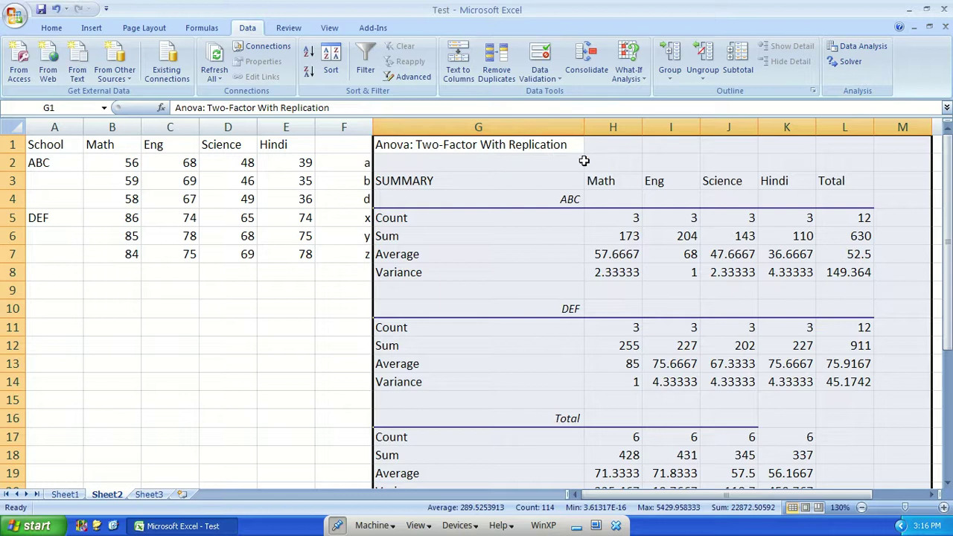
left_click_drag(568, 128, 500, 129)
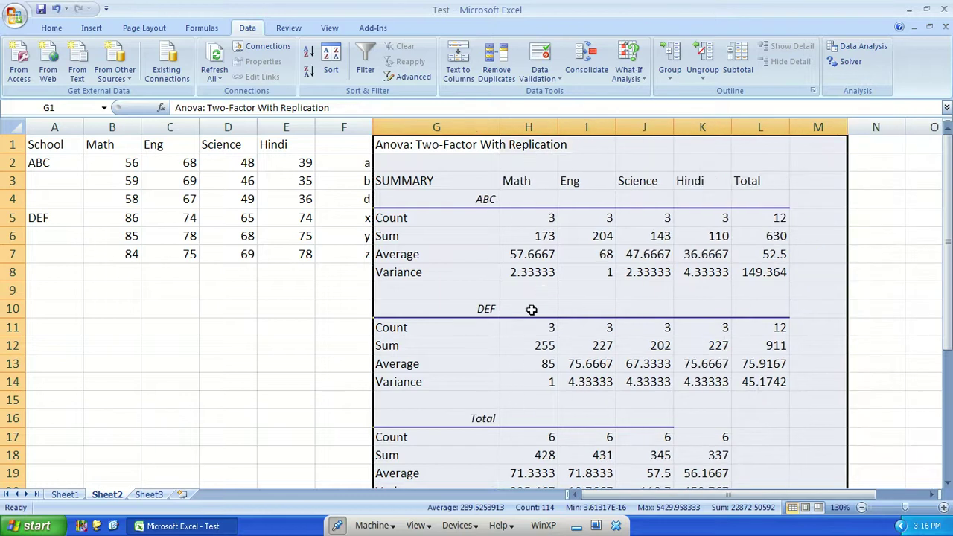
left_click(529, 291)
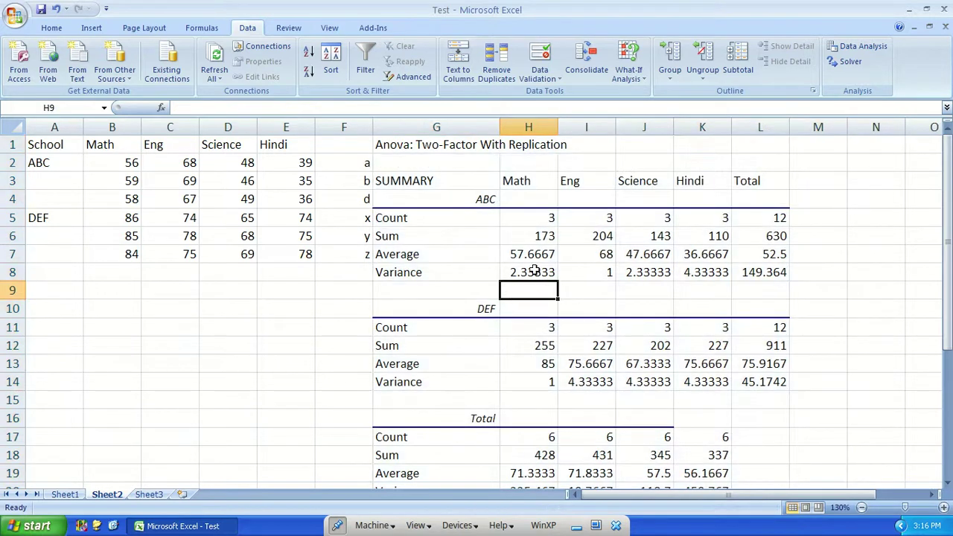
Review the ABC summary block against its subject headings, checking the Math count, sum and average, the Eng count and the Hindi variance
left_click(387, 219)
left_click(481, 180)
left_click_drag(525, 180, 717, 184)
left_click(521, 216)
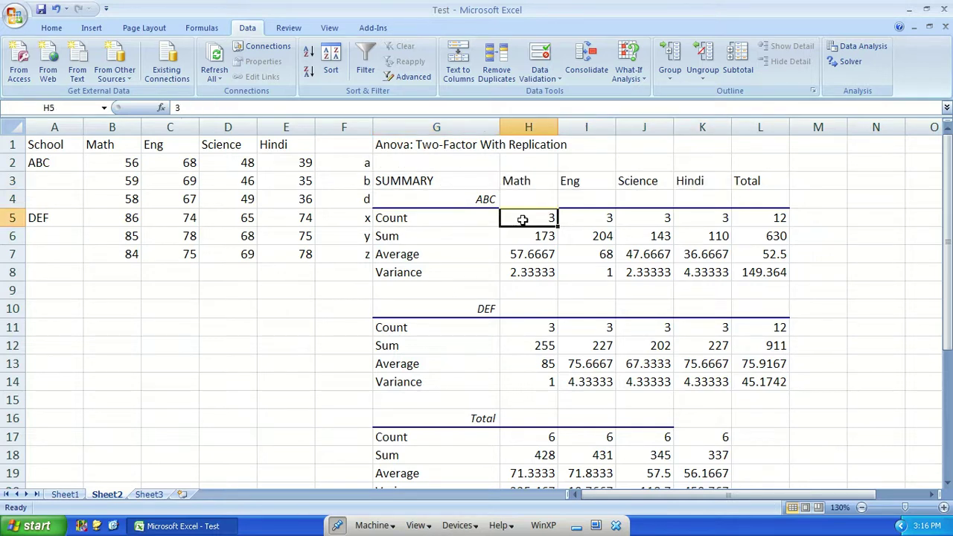
left_click(474, 202)
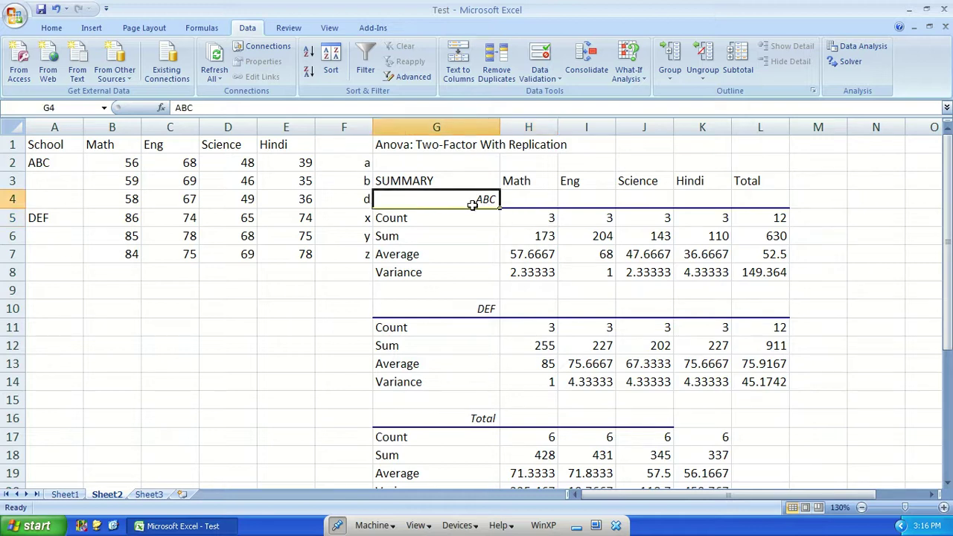
left_click(529, 219)
left_click(539, 237)
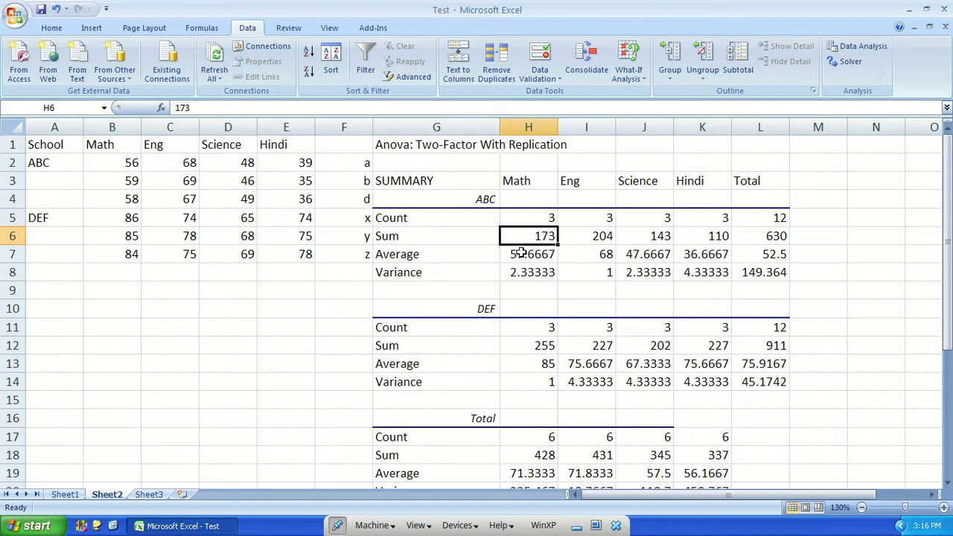
left_click(528, 257)
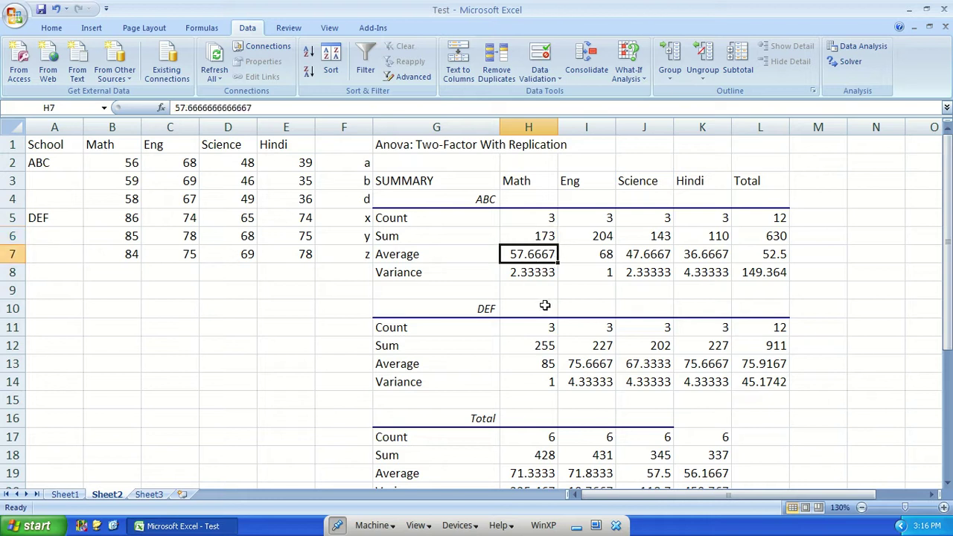
left_click(603, 219)
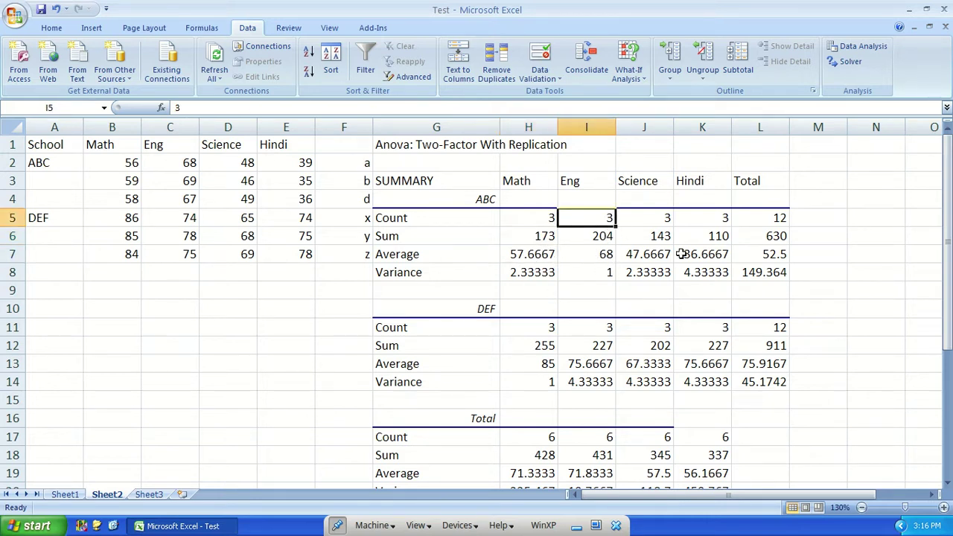
left_click(726, 268)
Review the DEF summary block, checking the Math count and the Math, Eng and Science averages
scroll(610, 301, "down", 1)
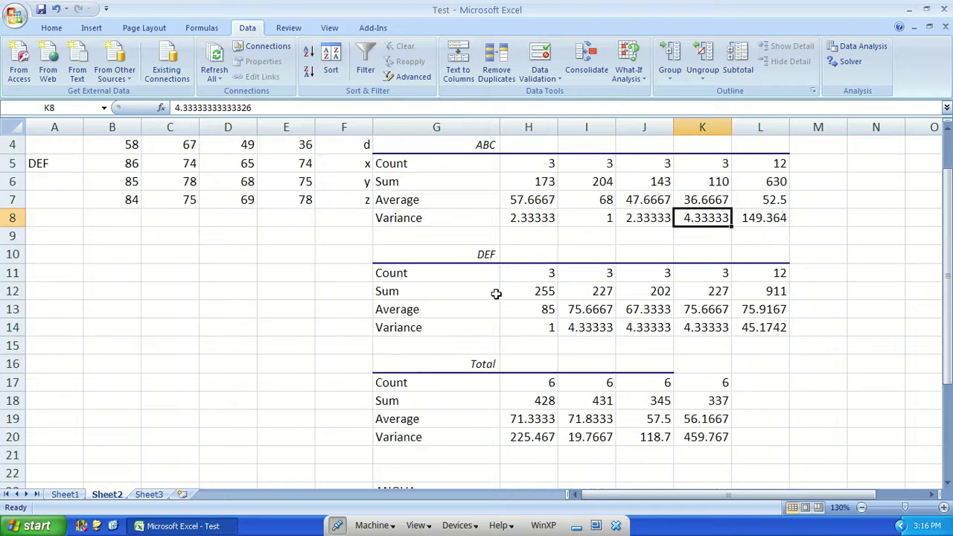
left_click(486, 254)
left_click(547, 274)
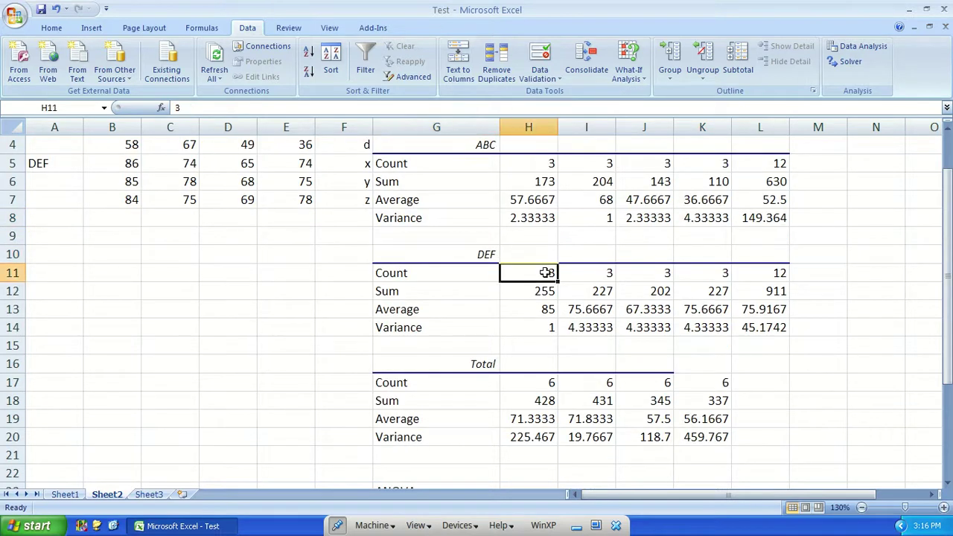
left_click(542, 312)
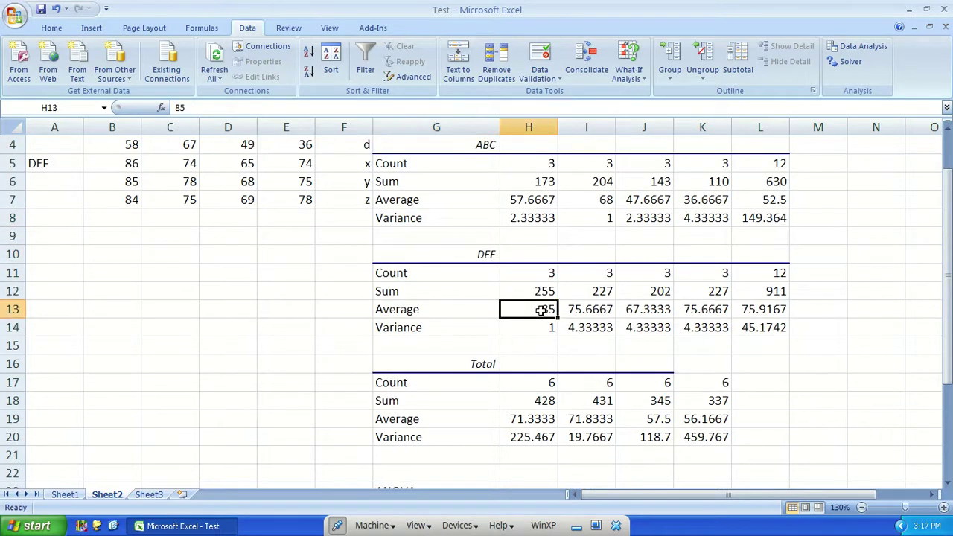
left_click(610, 309)
left_click(644, 309)
Trace the Math column from its heading to the Total block's count and match it with the source marks in B2:B7
scroll(724, 307, "up", 1)
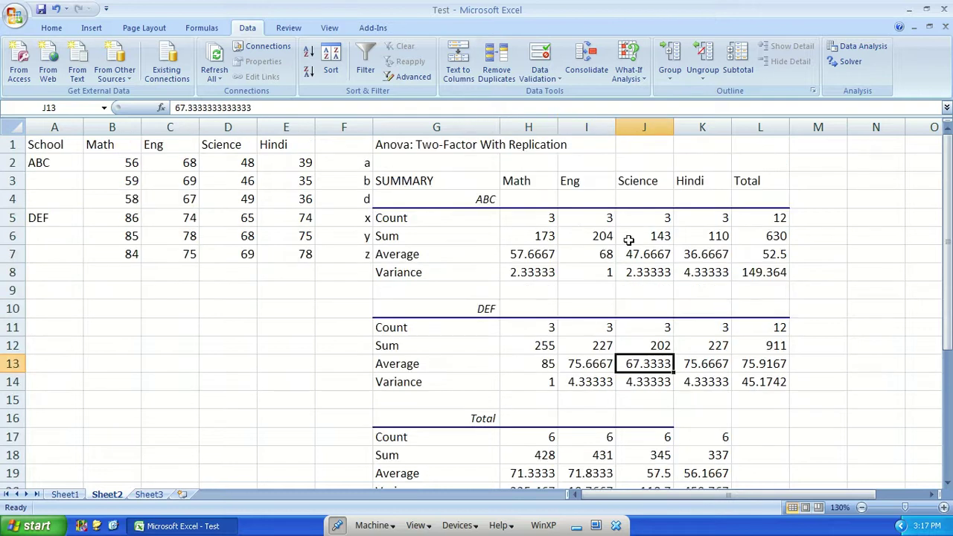
left_click_drag(538, 180, 525, 110)
scroll(586, 394, "down", 4)
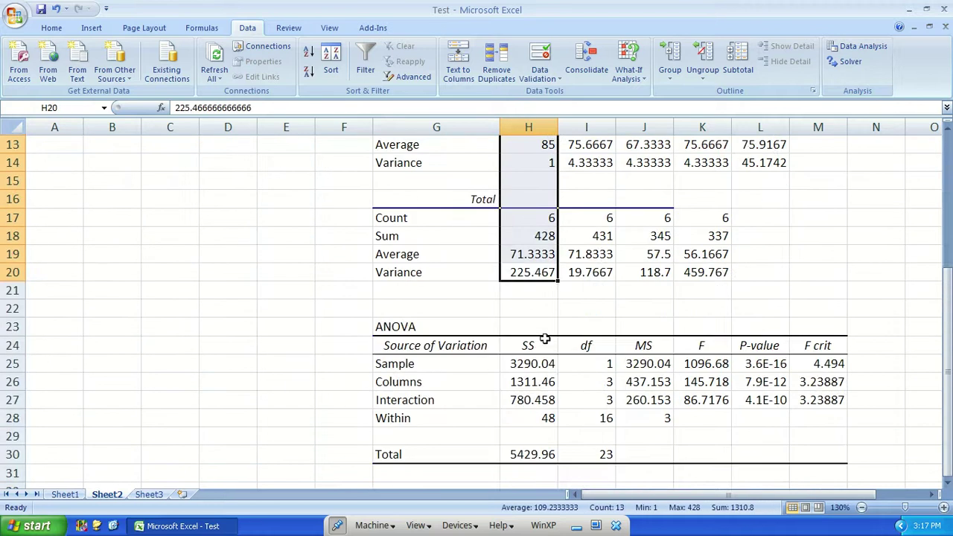
left_click(536, 217)
scroll(406, 254, "up", 4)
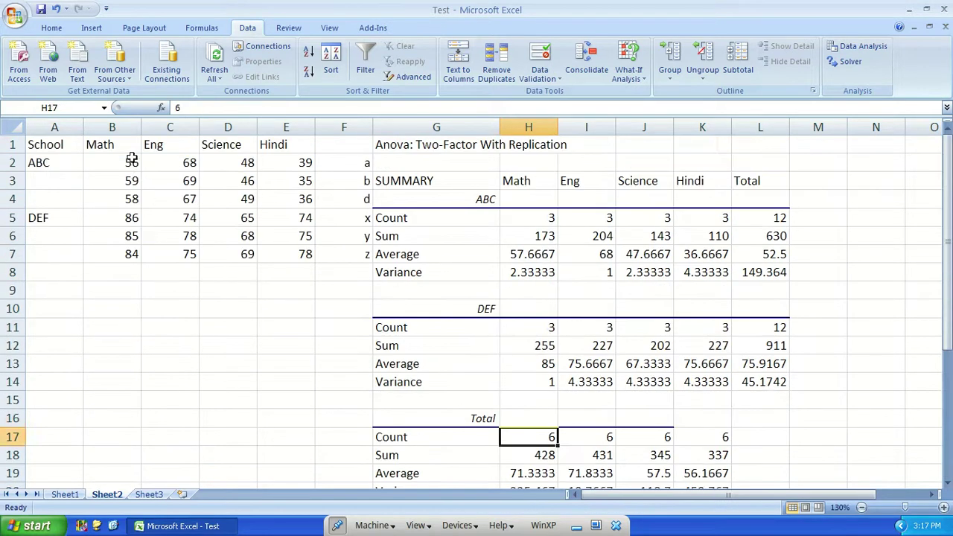
left_click_drag(132, 159, 132, 271)
scroll(570, 292, "down", 3)
scroll(530, 387, "down", 1)
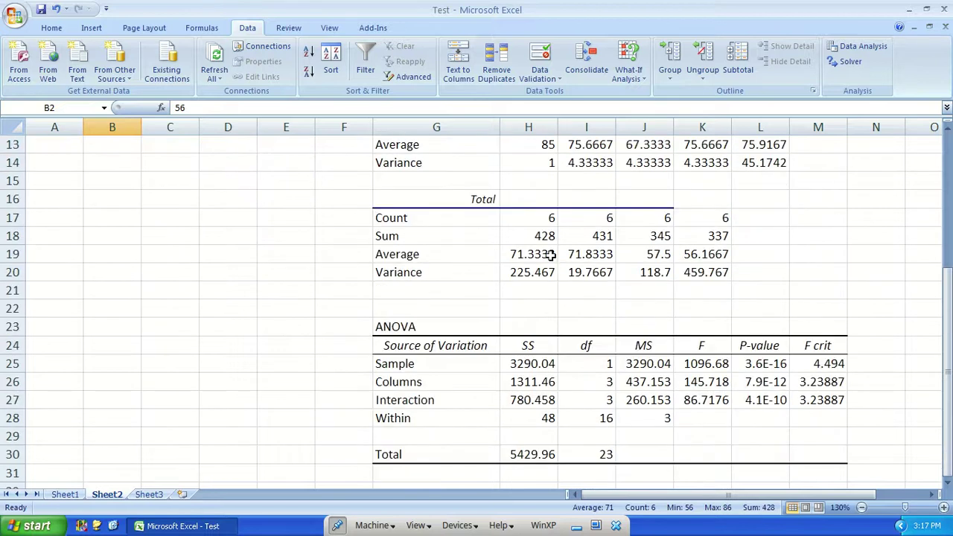
Check the Total block's Math sum and the averages of all four subjects in row 19
left_click(536, 237)
left_click(532, 255)
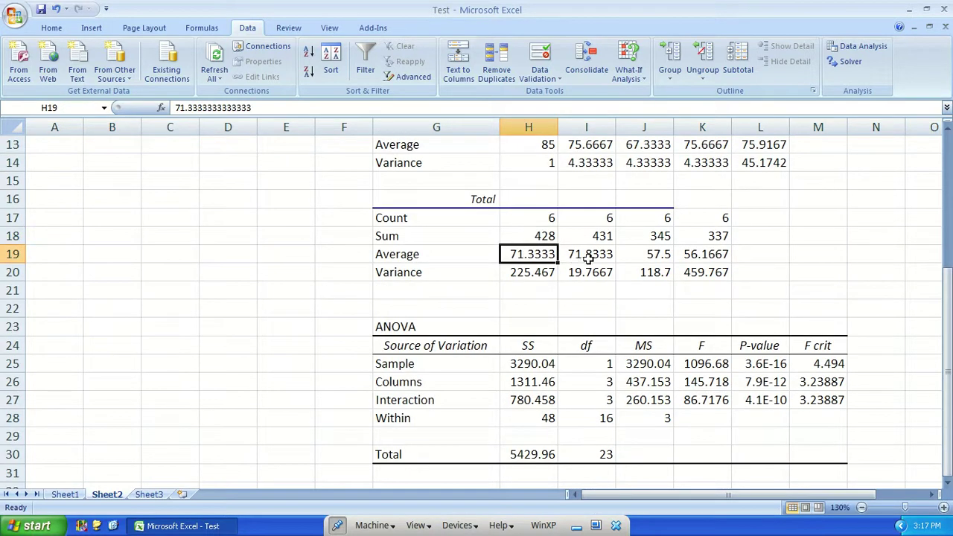
left_click(596, 255)
left_click(661, 255)
left_click(702, 254)
scroll(702, 254, "up", 4)
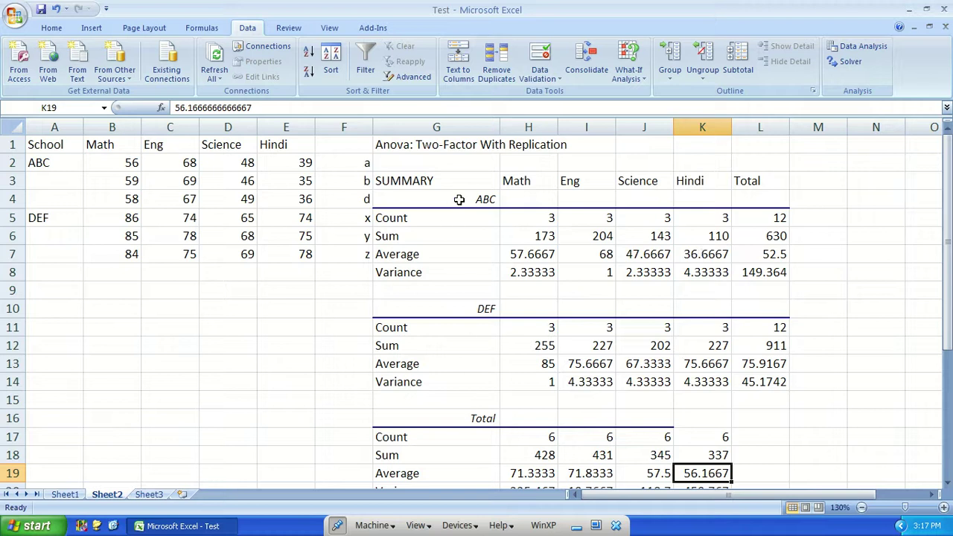
Compare the overall averages of ABC and DEF in L7 and L13 with their source marks in B2:E4 and B5:E7
left_click(486, 199)
left_click(780, 254)
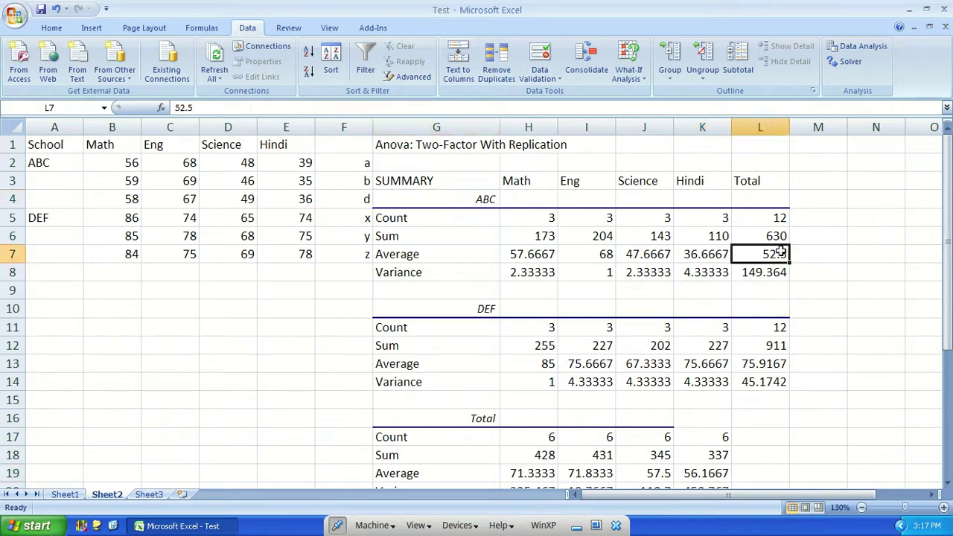
left_click_drag(115, 158, 294, 195)
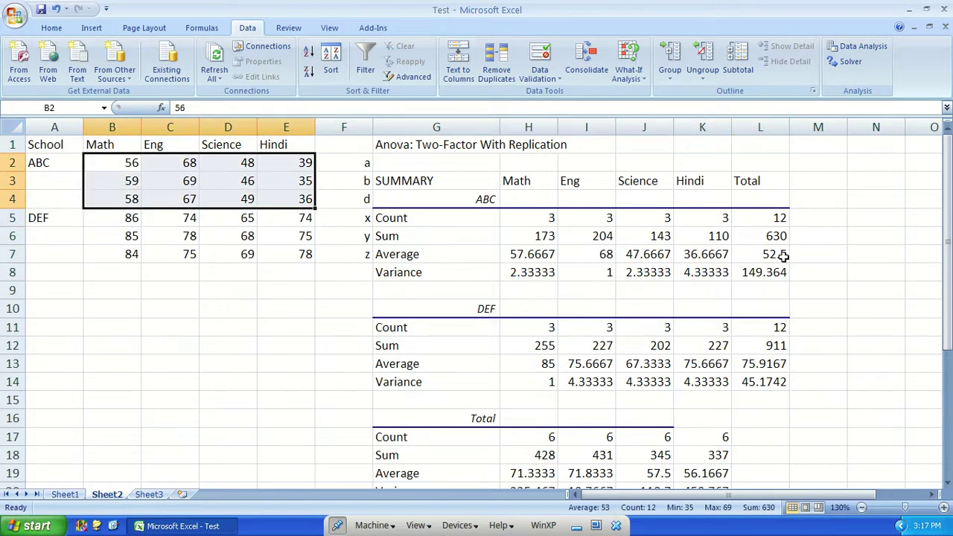
left_click(534, 328)
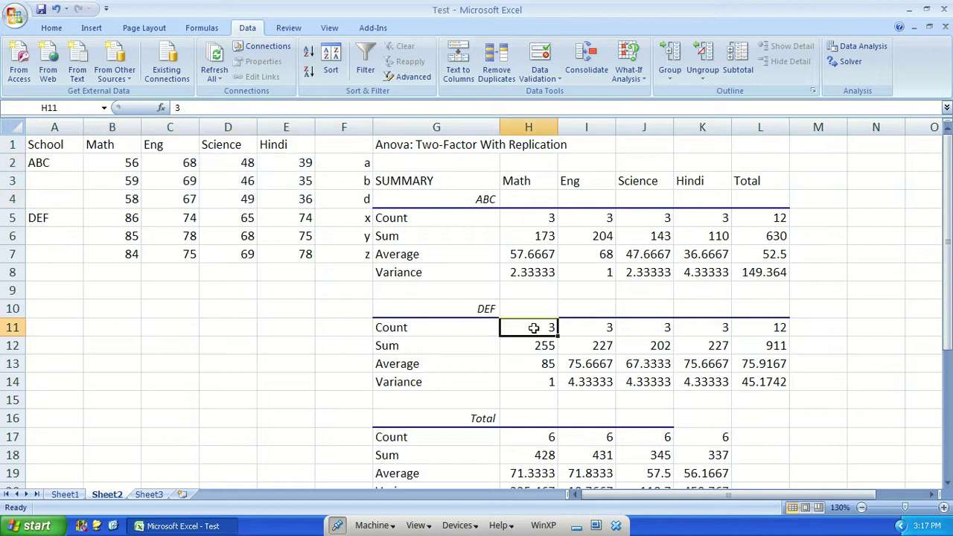
left_click(769, 362)
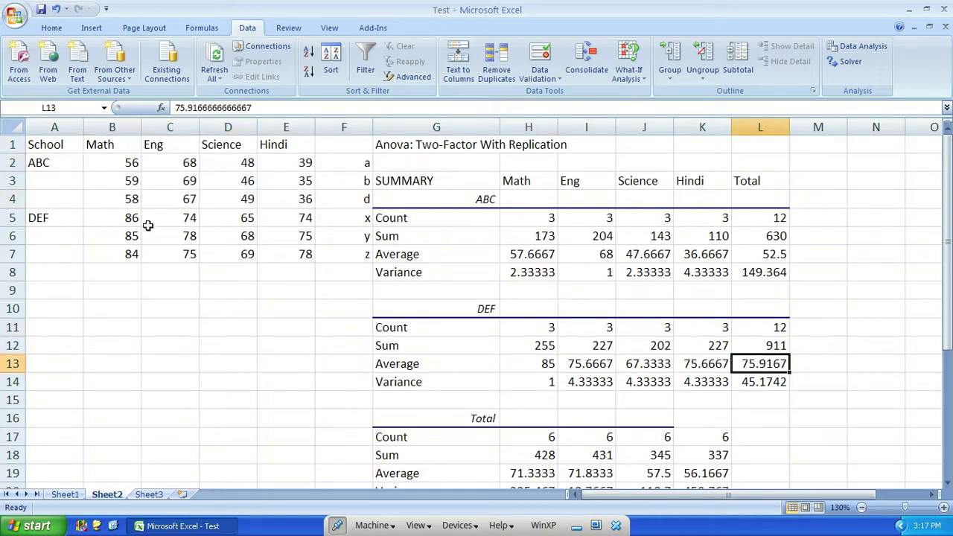
left_click_drag(131, 218, 303, 251)
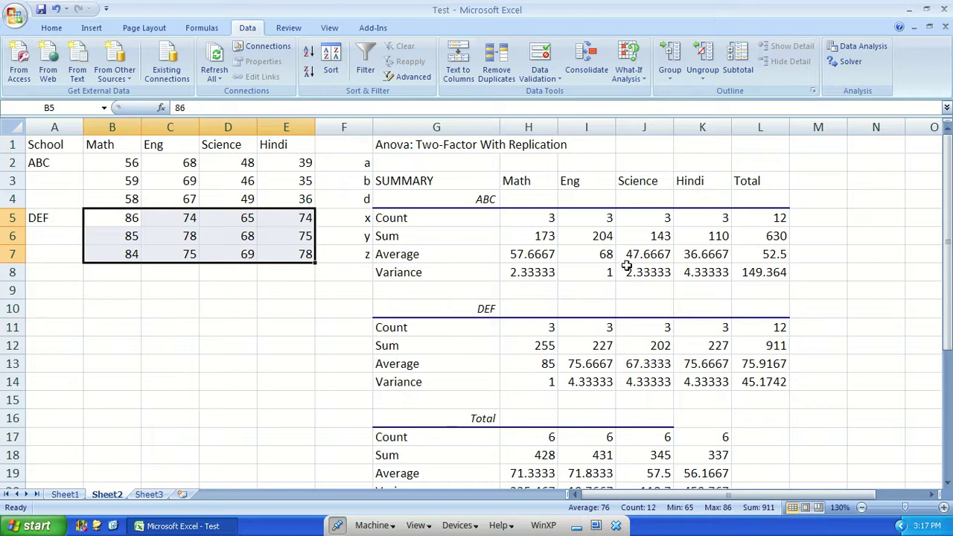
Examine the ANOVA table's Sample sum of squares and its Sample and Columns sources of variation
scroll(629, 272, "down", 4)
left_click(533, 363)
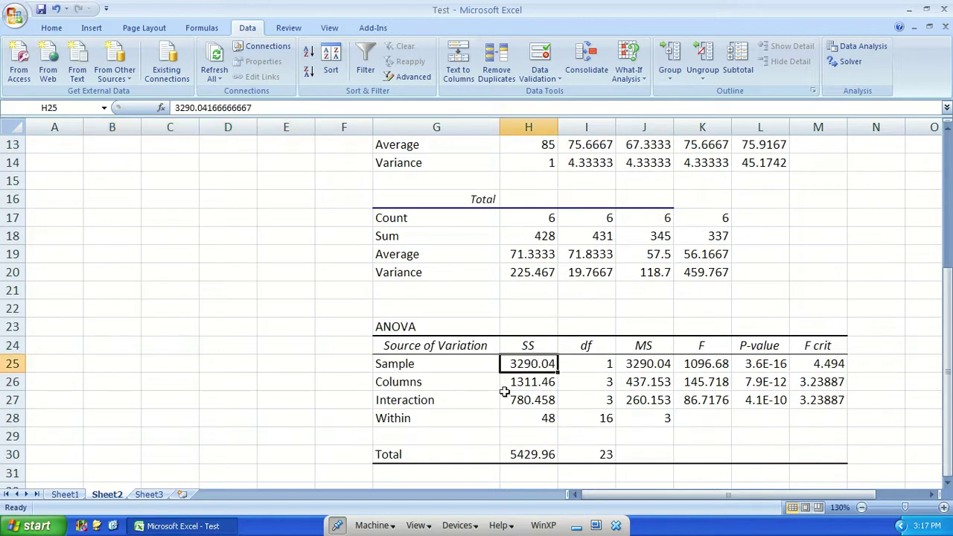
scroll(528, 364, "down", 2)
left_click(421, 254)
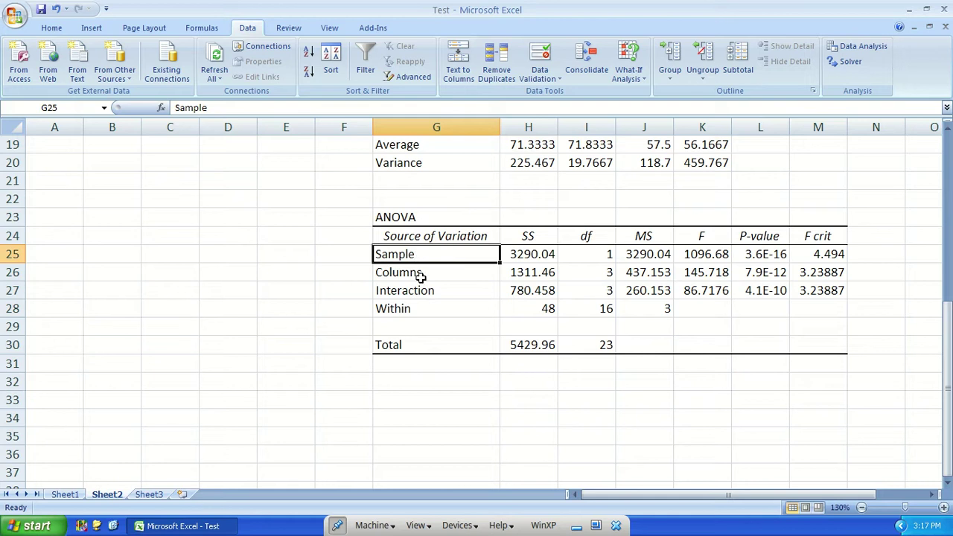
left_click(421, 273)
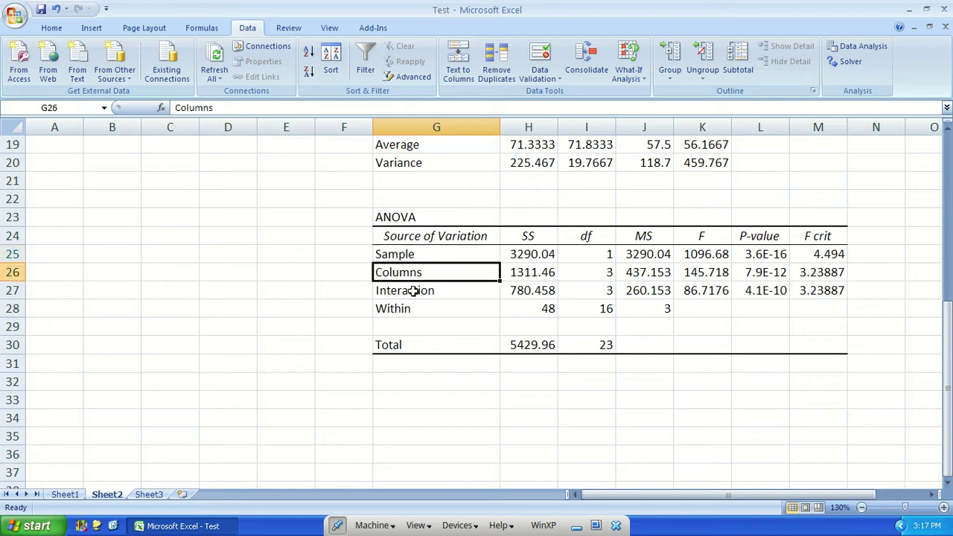
Compare the F value with F crit for the Columns source in the ANOVA table
scroll(254, 241, "up", 6)
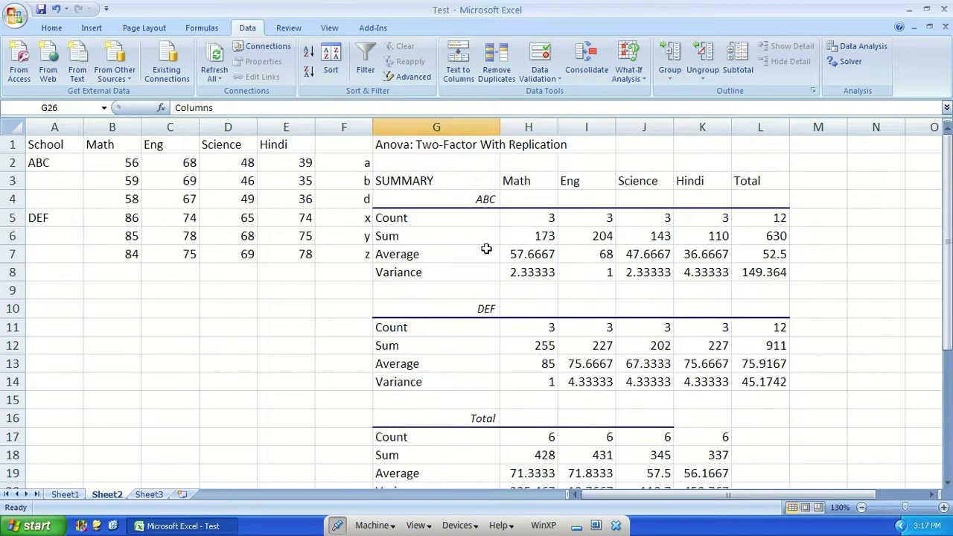
scroll(464, 245, "down", 4)
left_click(708, 382)
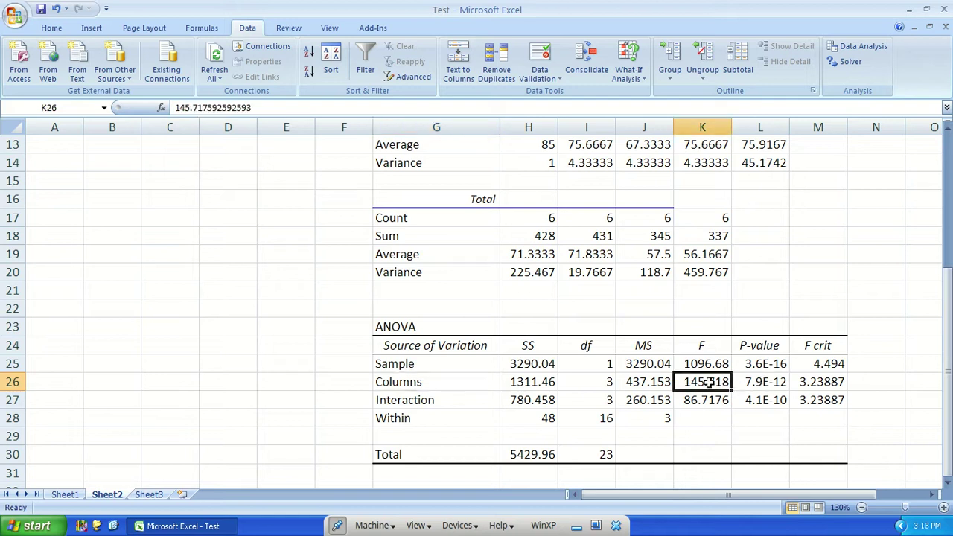
left_click(834, 383)
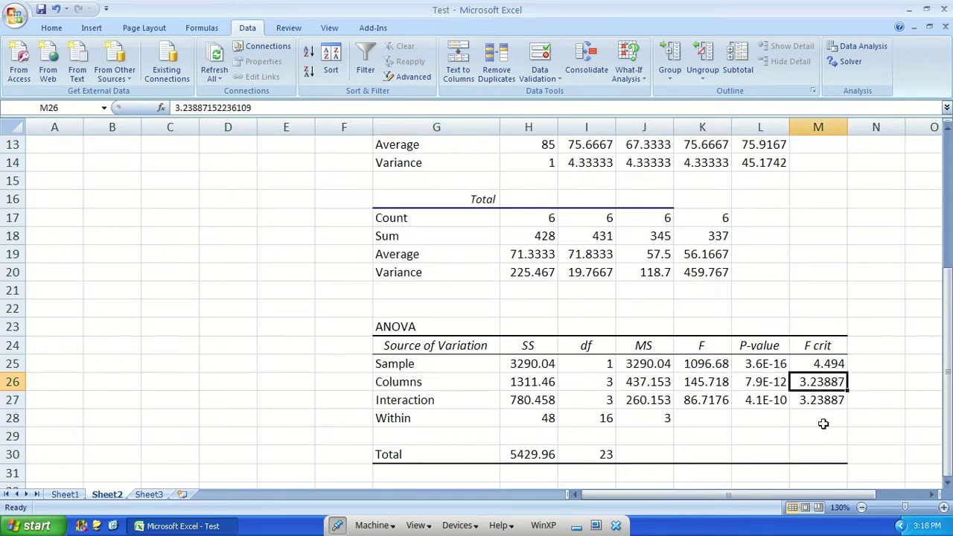
left_click(715, 382)
Compare all marks in B2:E7 with the subject averages in H19:K19, looking at Science and at Math and Eng together
scroll(288, 363, "up", 4)
left_click_drag(100, 160, 298, 254)
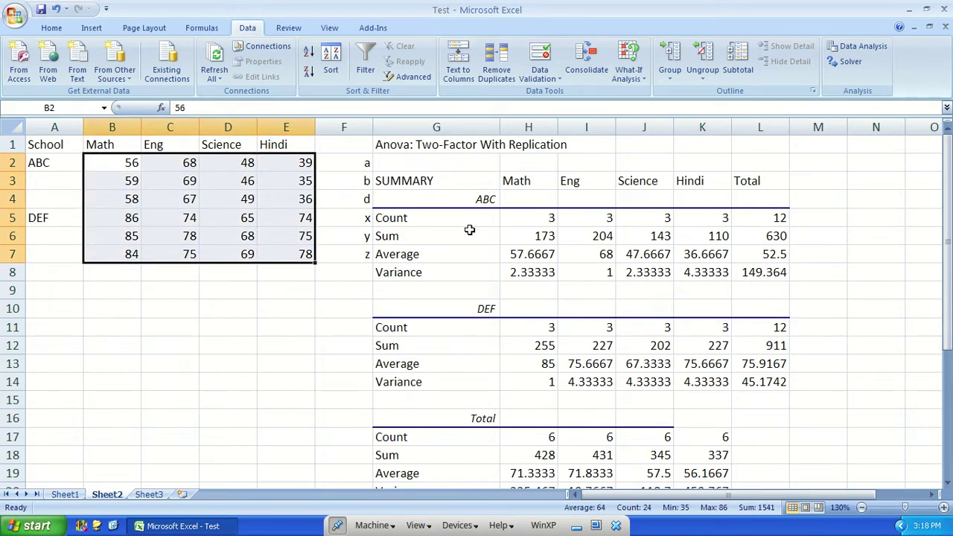
scroll(537, 291, "down", 4)
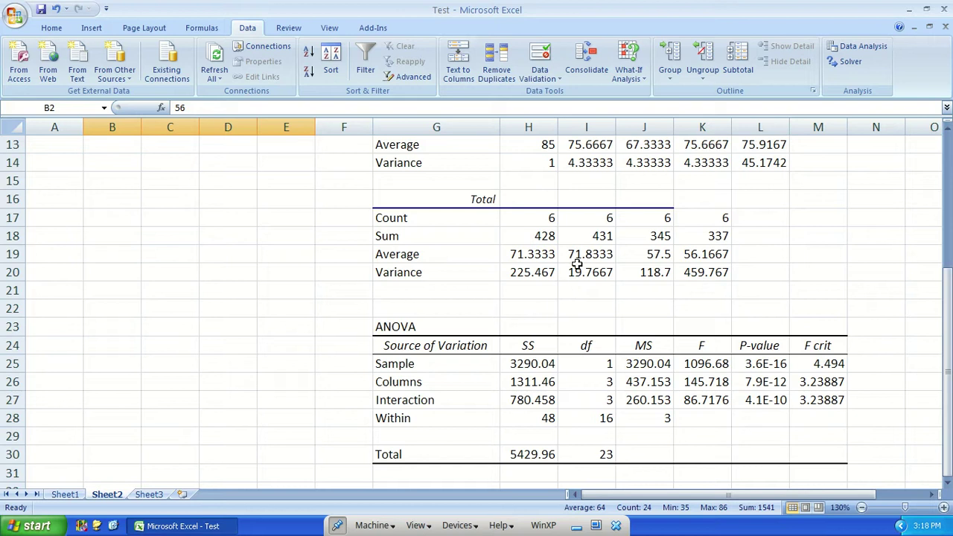
left_click_drag(536, 256, 720, 252)
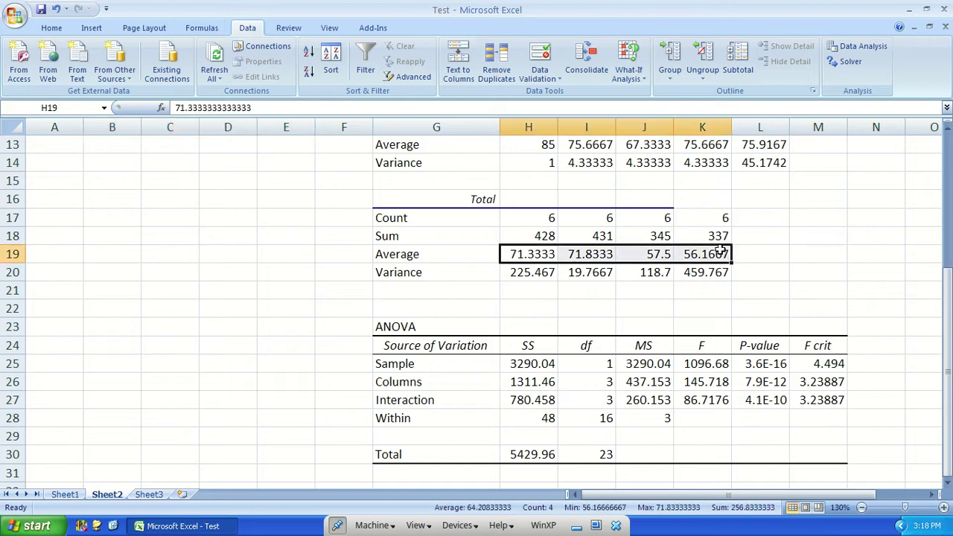
left_click(650, 254)
scroll(650, 254, "up", 4)
scroll(666, 265, "down", 4)
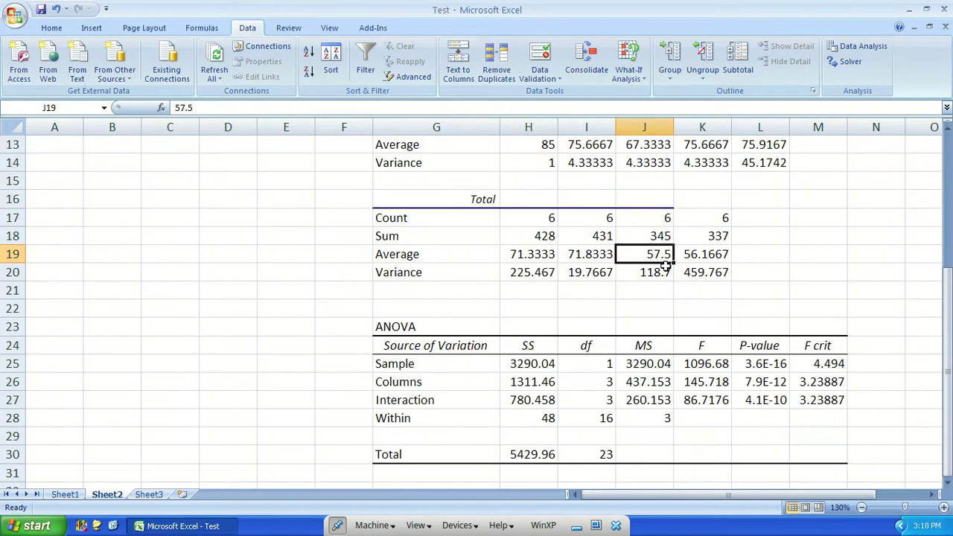
left_click_drag(515, 254, 578, 255)
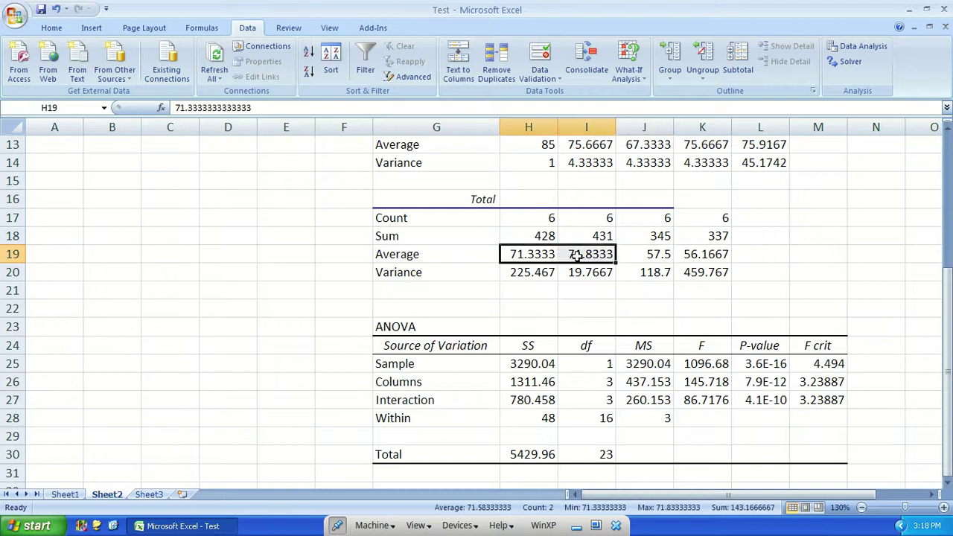
scroll(578, 256, "up", 4)
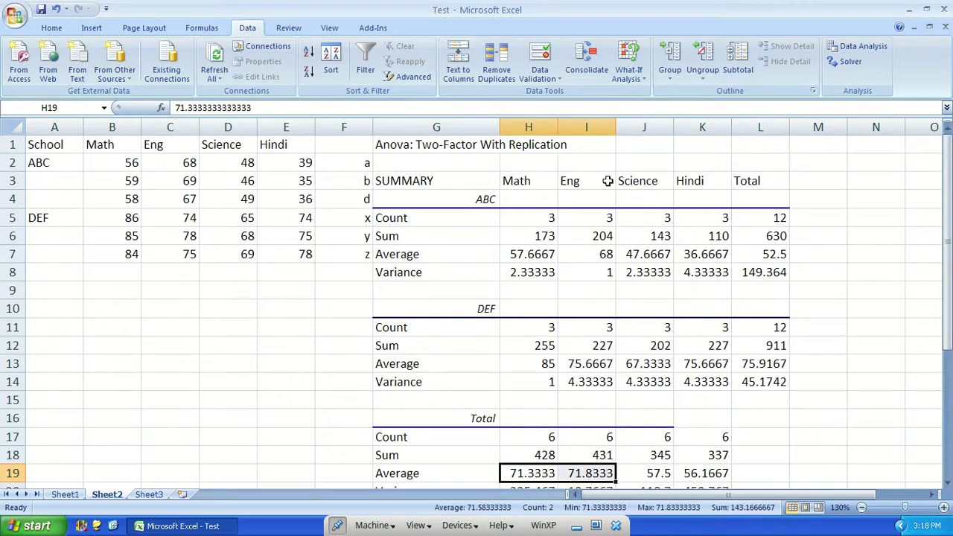
Examine the ANOVA table's Sample source of variation and its F value
scroll(610, 272, "down", 4)
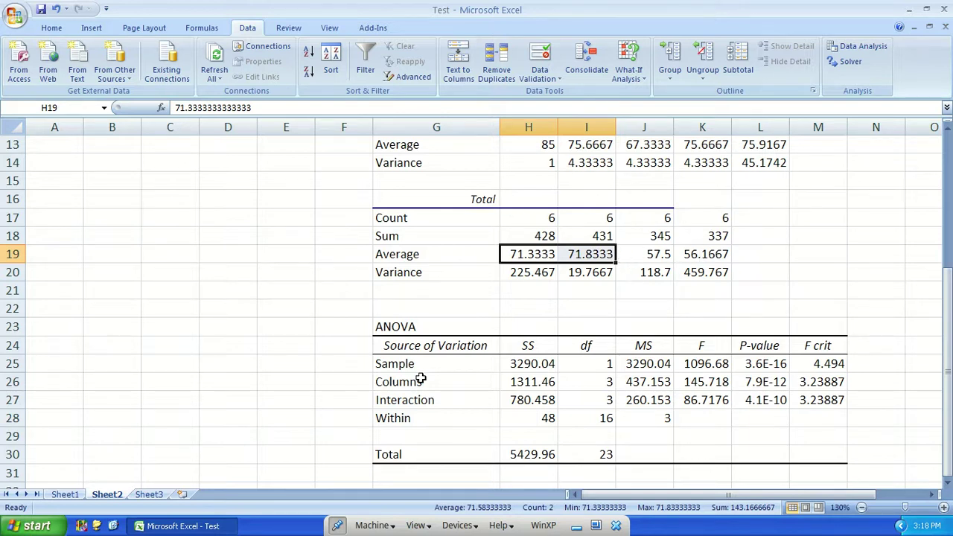
left_click(425, 365)
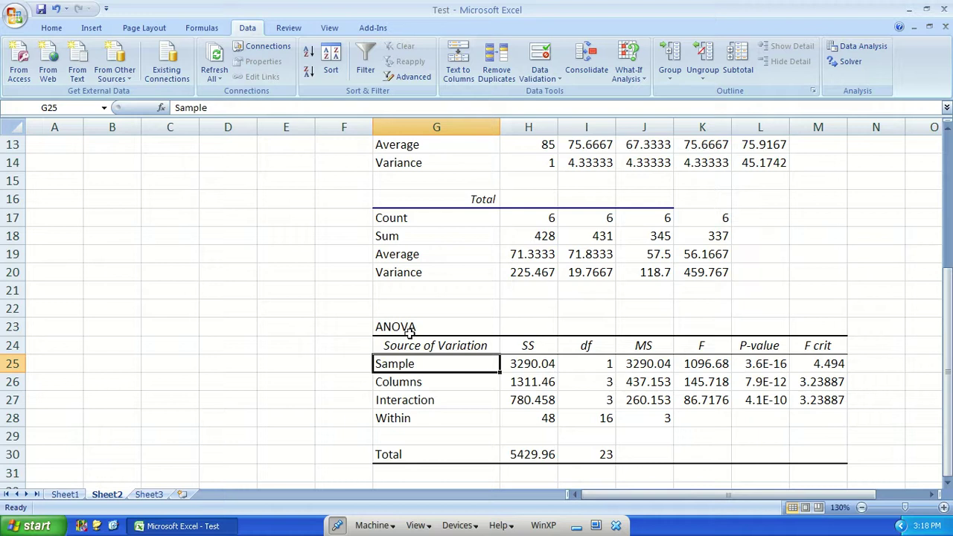
scroll(409, 332, "up", 4)
scroll(521, 294, "down", 5)
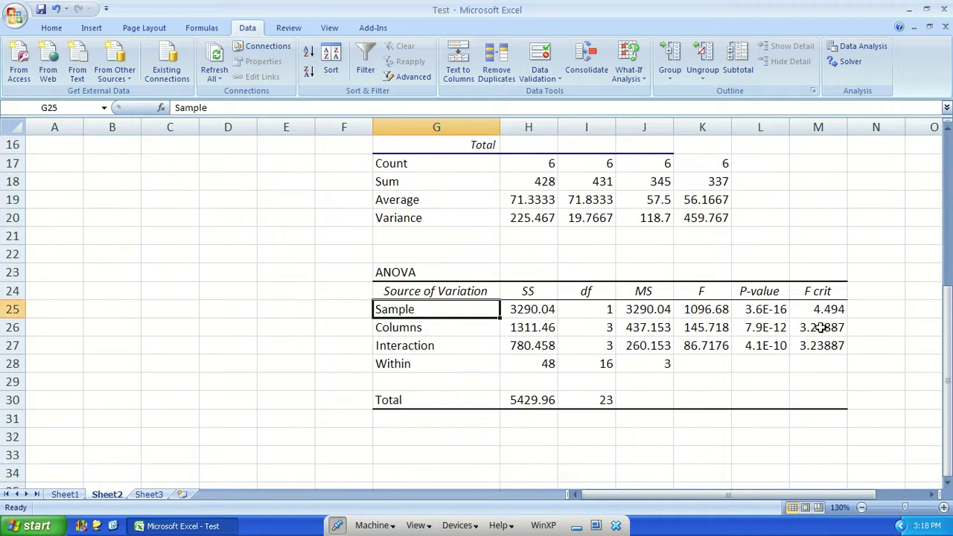
left_click(706, 308)
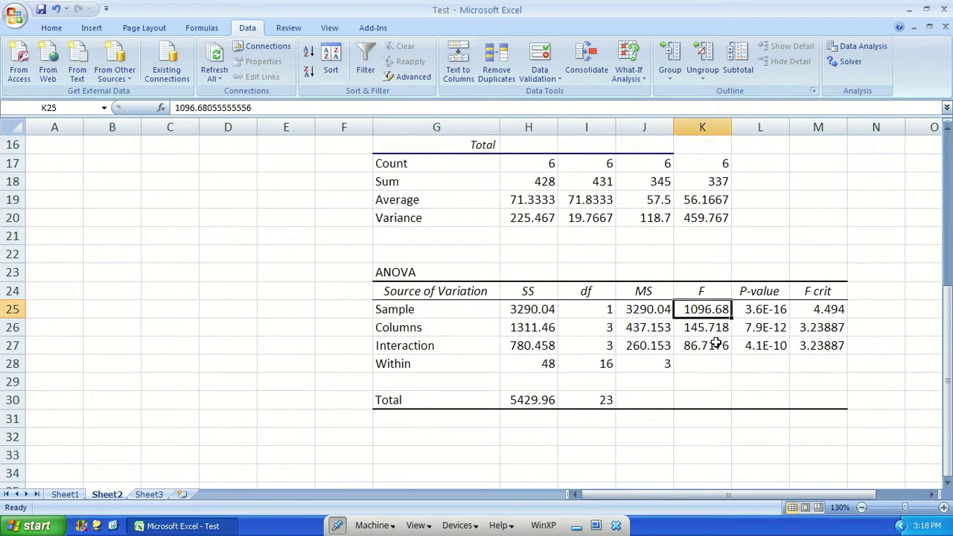
Check F crit for the ANOVA table's Sample source and compare the overall averages of schools ABC and DEF in L7 and L13
left_click(813, 312)
scroll(840, 374, "up", 5)
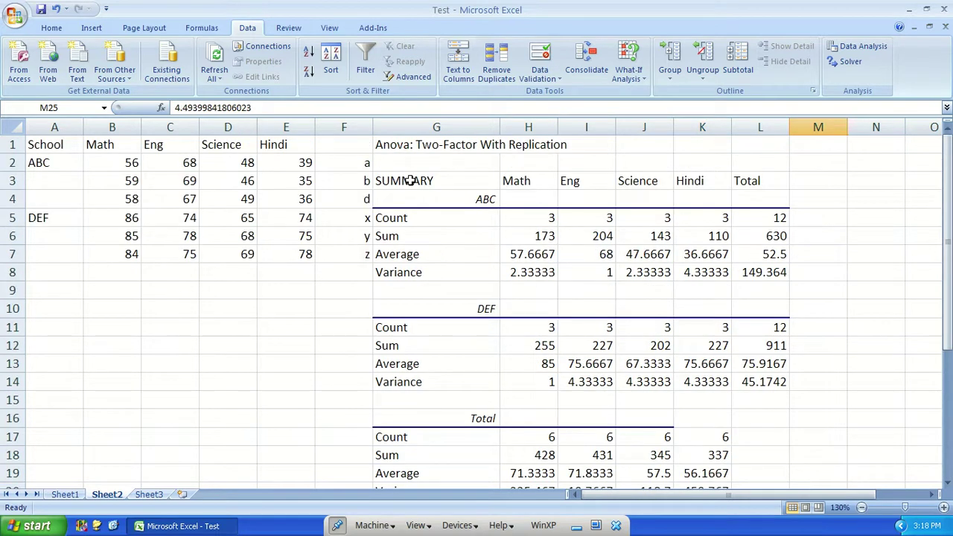
left_click(775, 253)
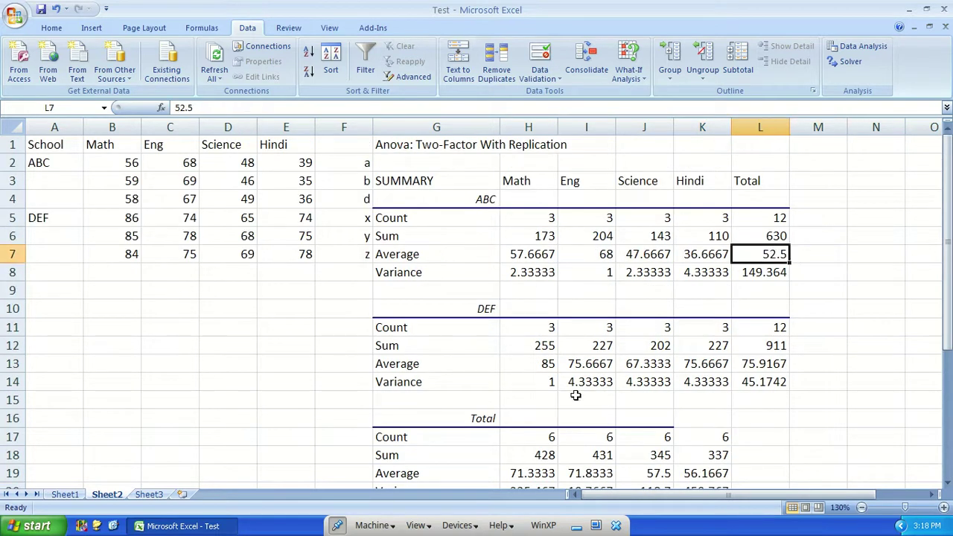
left_click(750, 364)
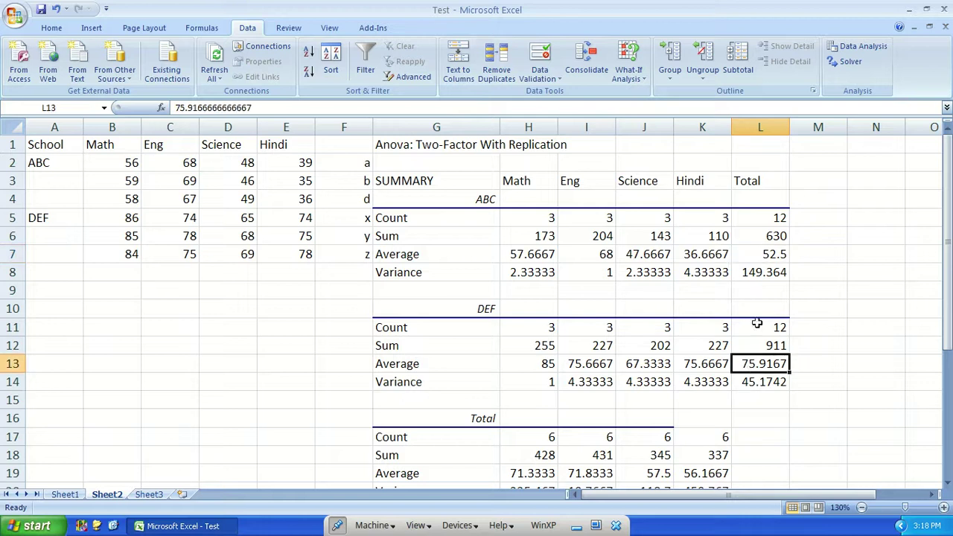
left_click(763, 254)
left_click(765, 362)
left_click(766, 254)
Compare the F value with F crit for the Interaction source in the ANOVA table, checking its P-value as well
scroll(766, 255, "down", 5)
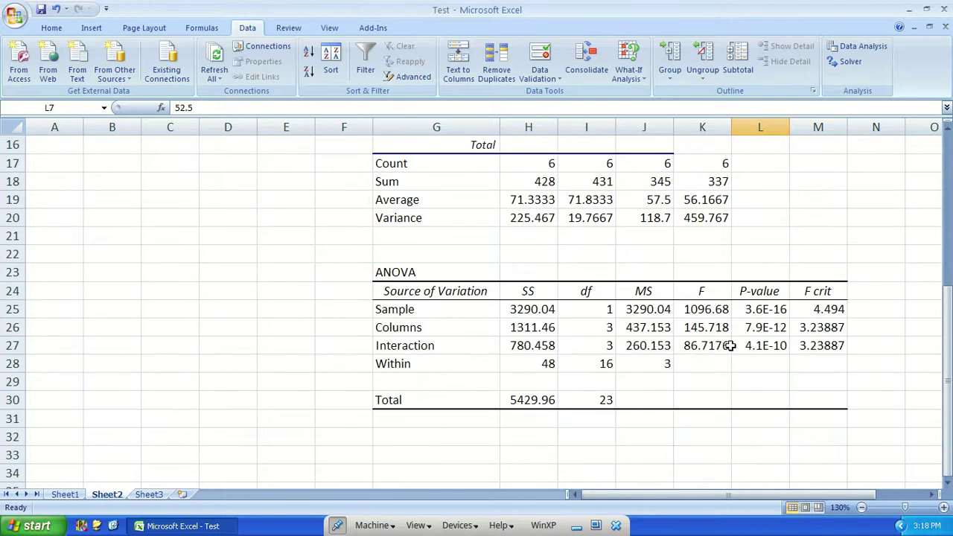
left_click(763, 346)
left_click(713, 347)
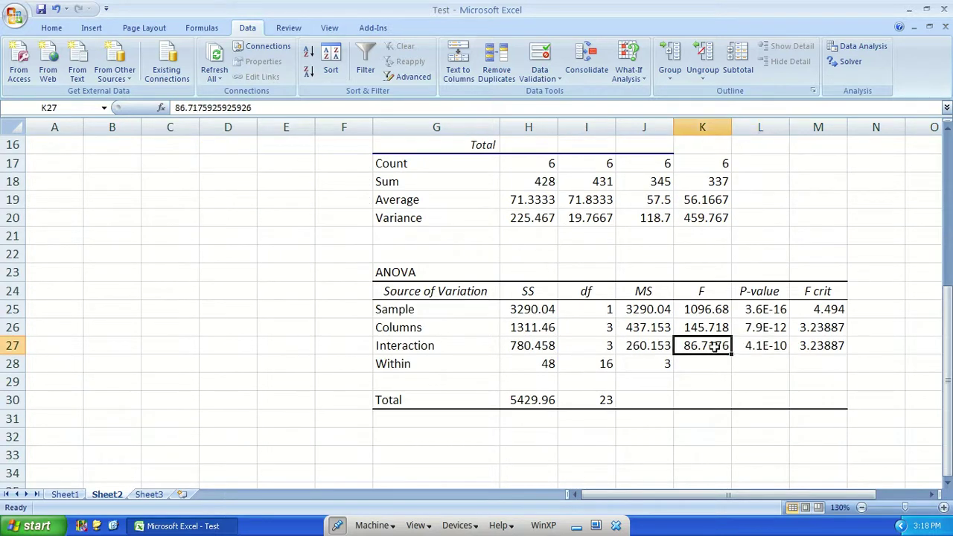
left_click(832, 342)
Highlight the subject averages of both schools, H7:K7 for ABC and H13:K13 for DEF, with a yellow fill
scroll(830, 341, "up", 5)
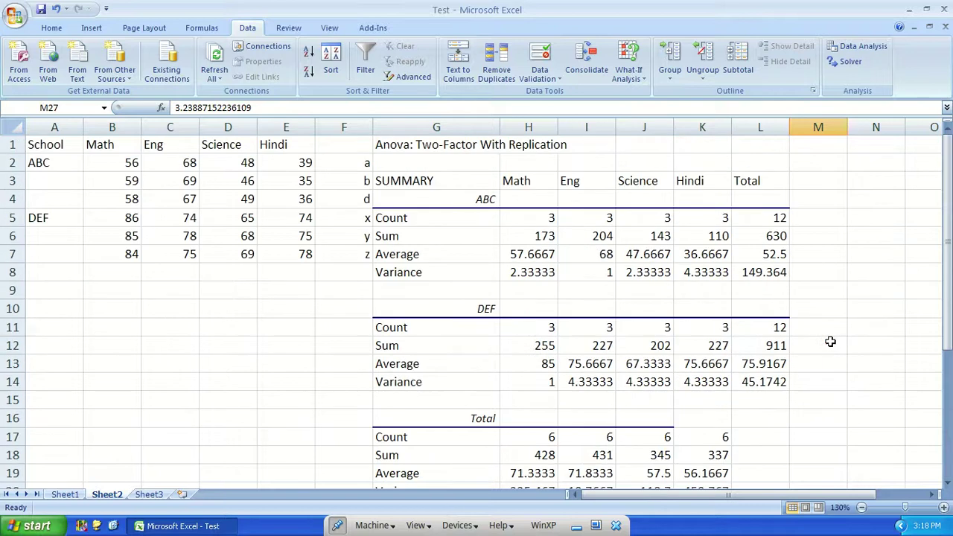
left_click(541, 257)
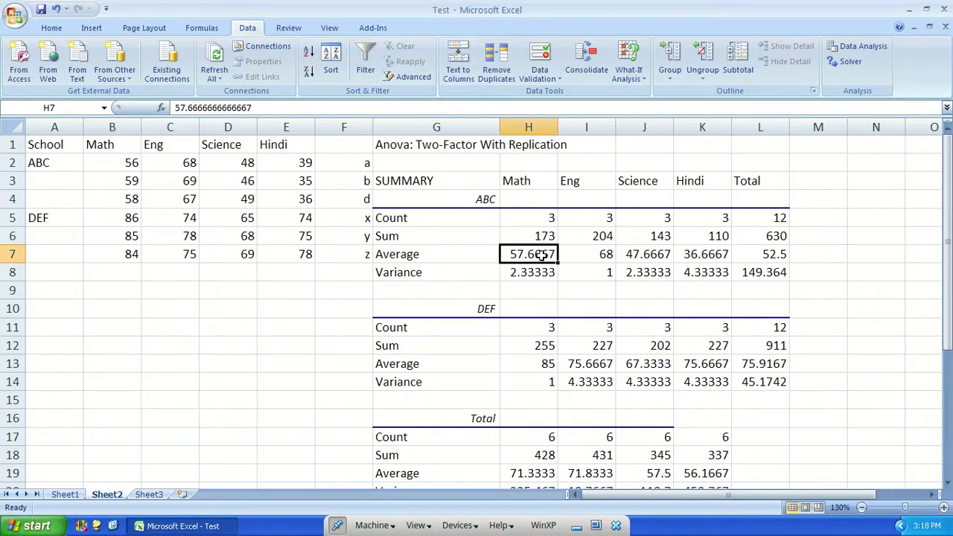
left_click_drag(545, 256, 692, 254)
left_click(50, 29)
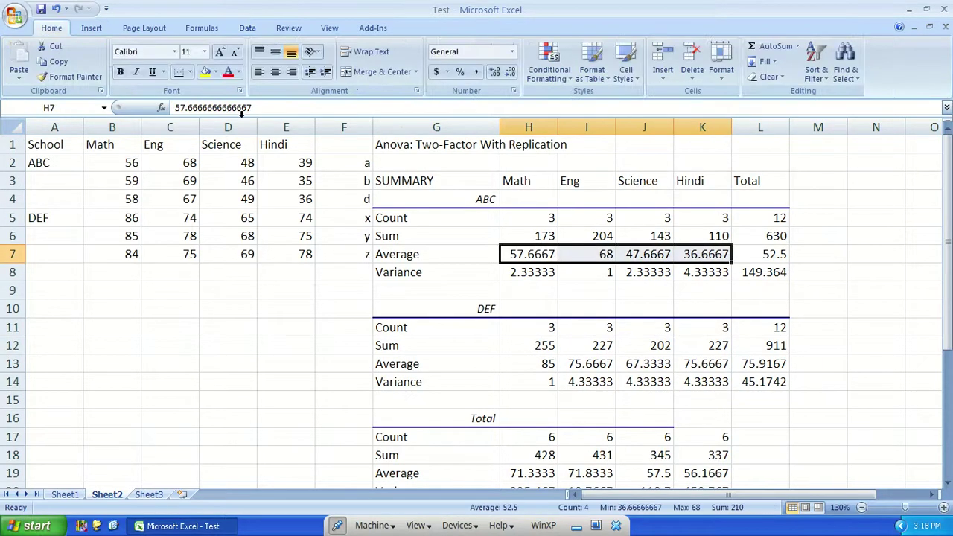
left_click(207, 73)
left_click_drag(528, 360, 688, 356)
left_click(206, 73)
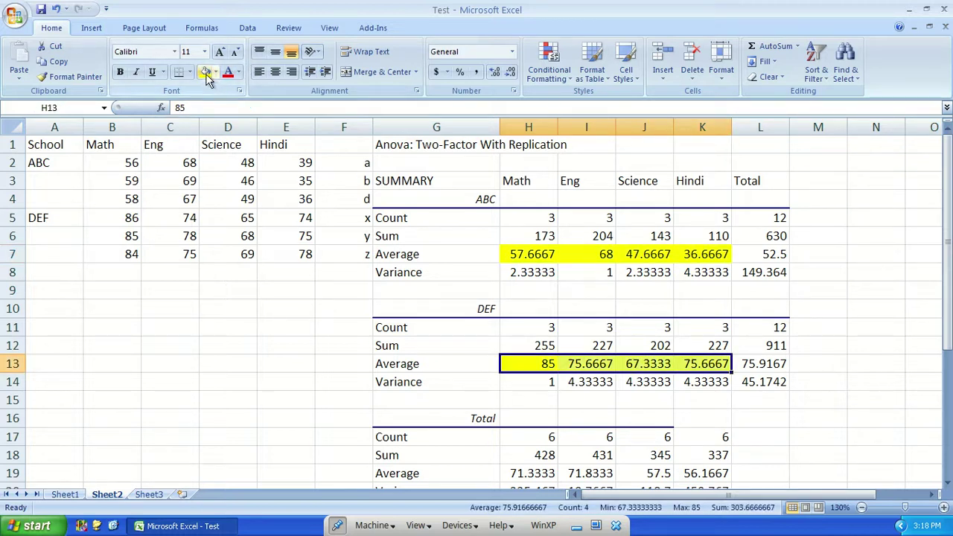
Compare the highlighted subject averages of ABC and DEF, looking at Math in both schools and at ABC's Science and Hindi
left_click(547, 237)
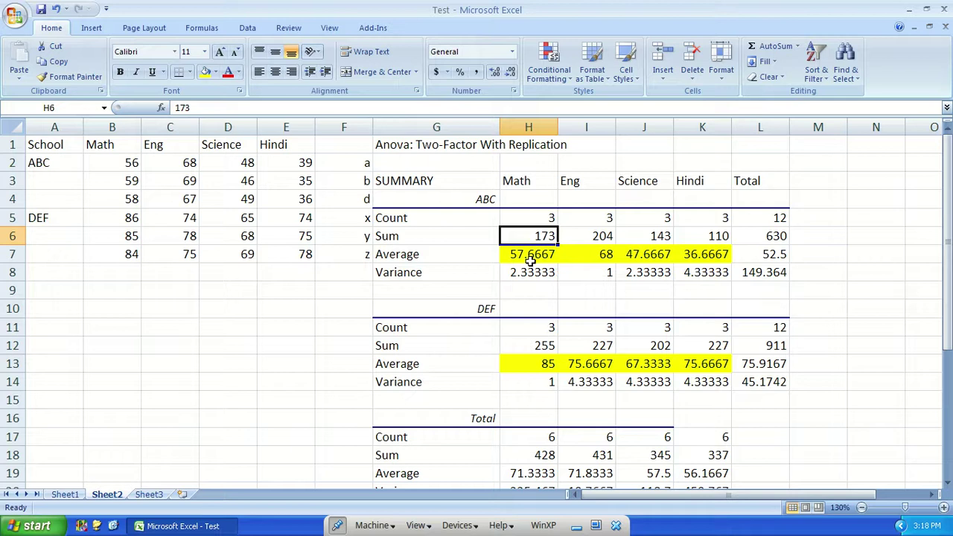
left_click(530, 254)
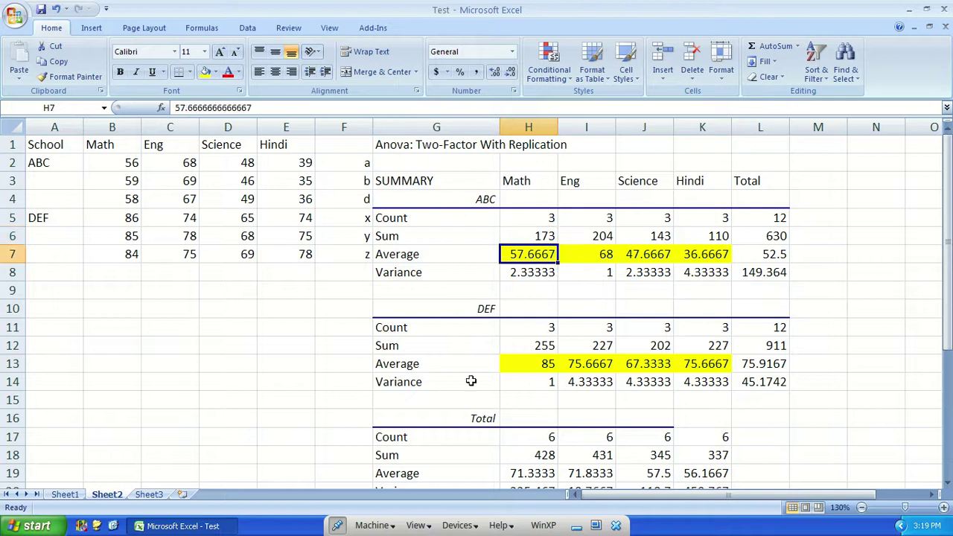
left_click(547, 363)
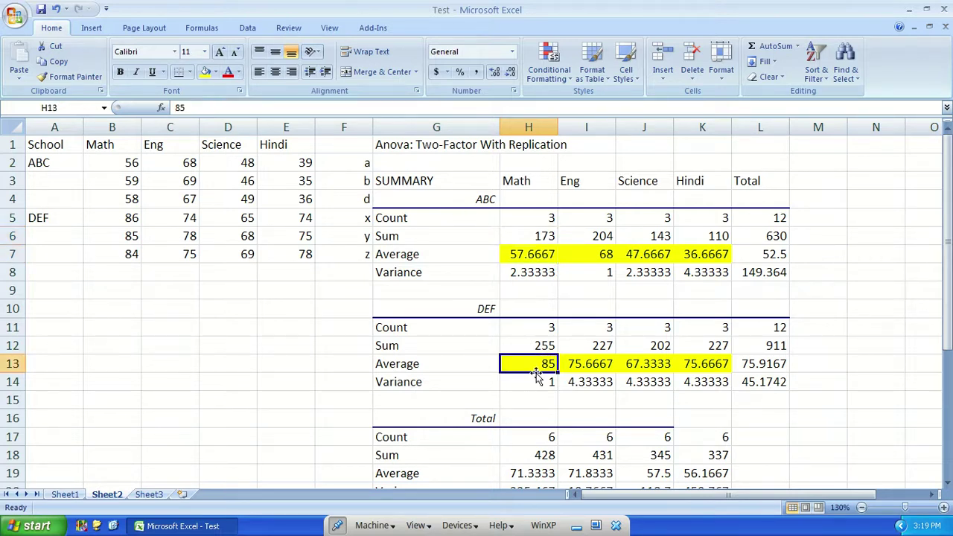
left_click(651, 254)
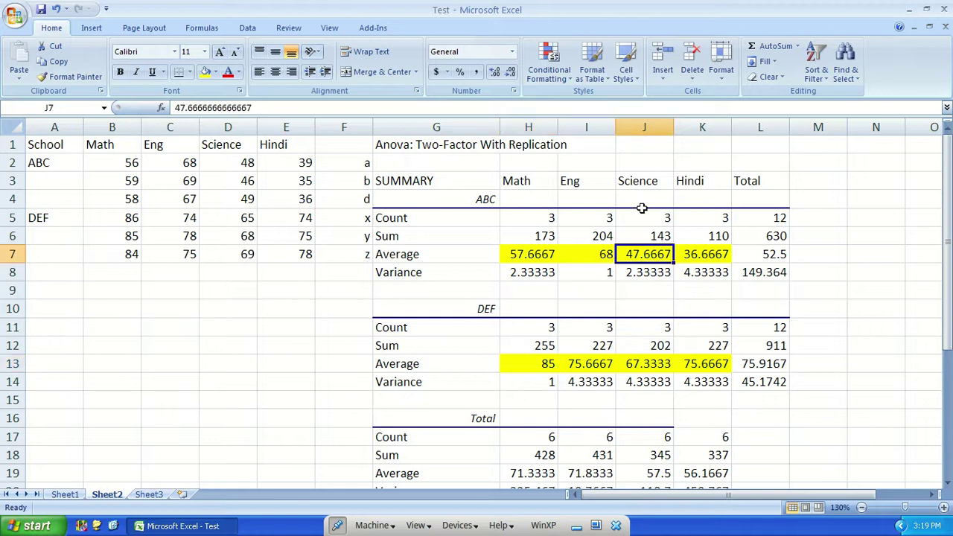
left_click(707, 254)
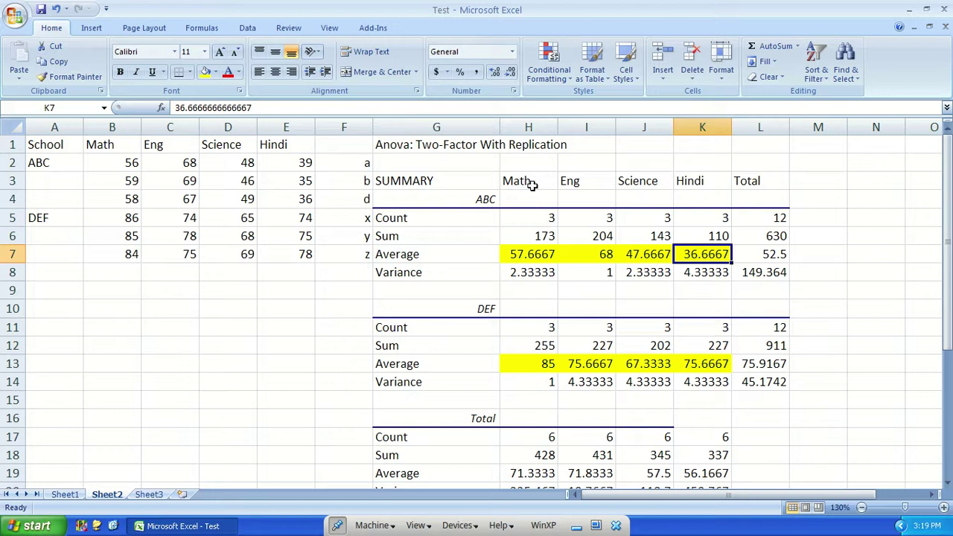
scroll(583, 326, "down", 4)
scroll(585, 317, "up", 4)
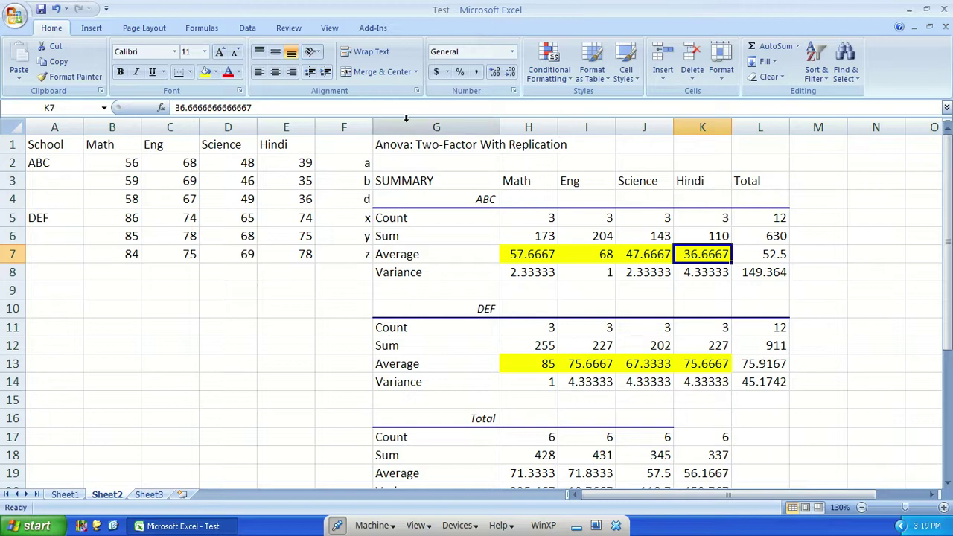
Delete columns G to L, which hold the ANOVA summary output
left_click_drag(495, 128, 755, 119)
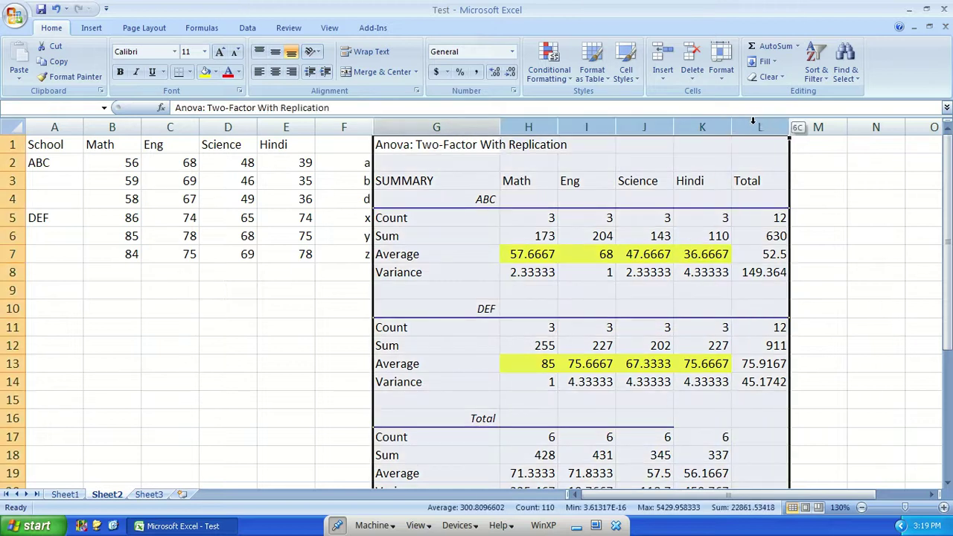
right_click(758, 128)
left_click(792, 211)
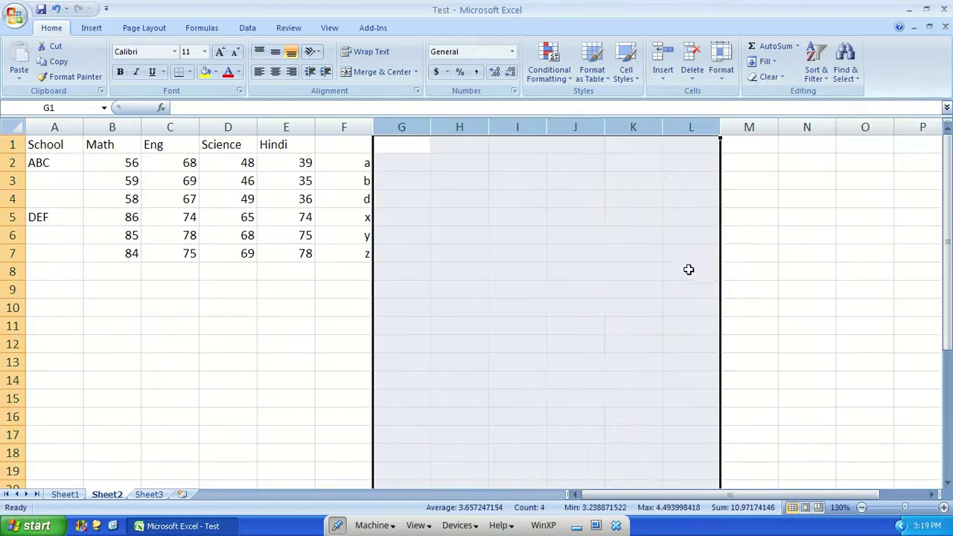
left_click(534, 265)
Start MegaStat's Two-Factor ANOVA and set its input range to Sheet2!$A$1:$E$7
left_click(366, 30)
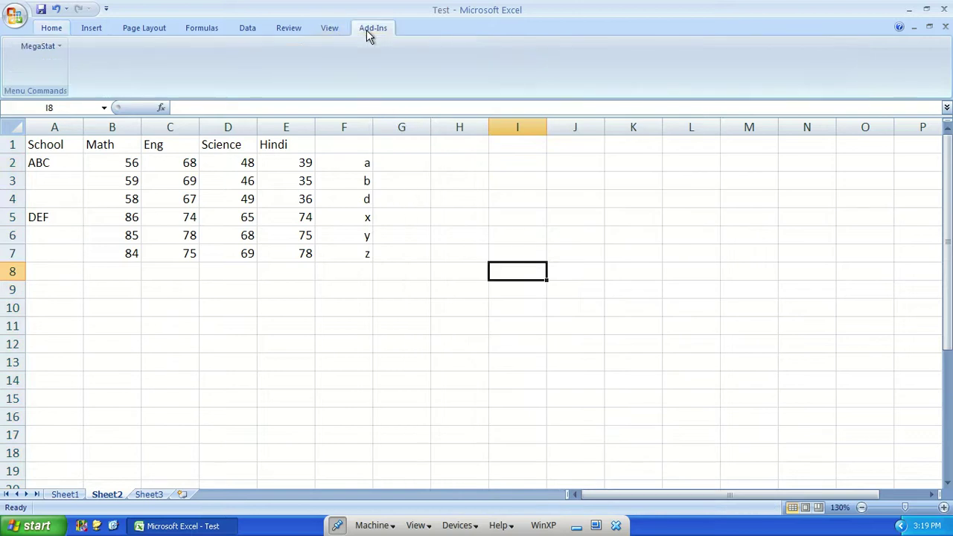
left_click(26, 48)
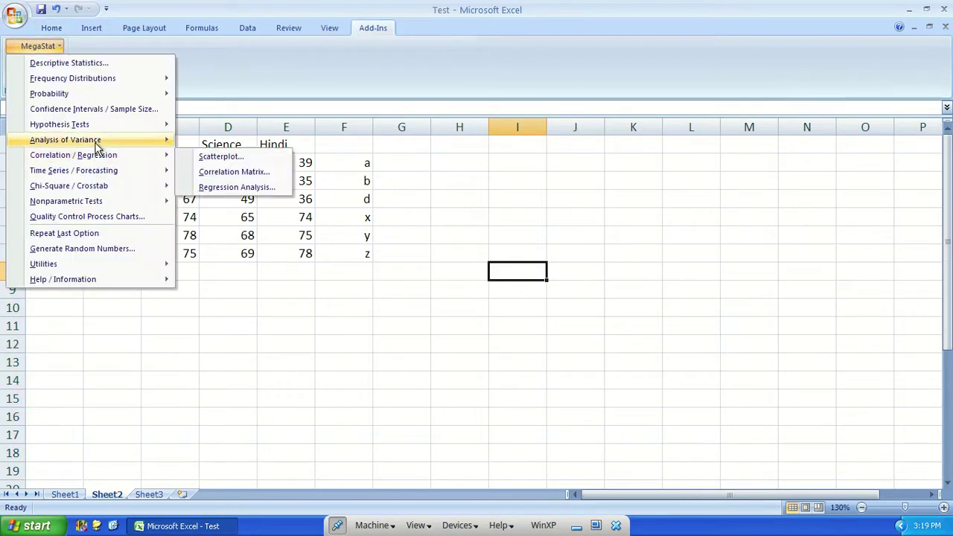
mouse_move(96, 140)
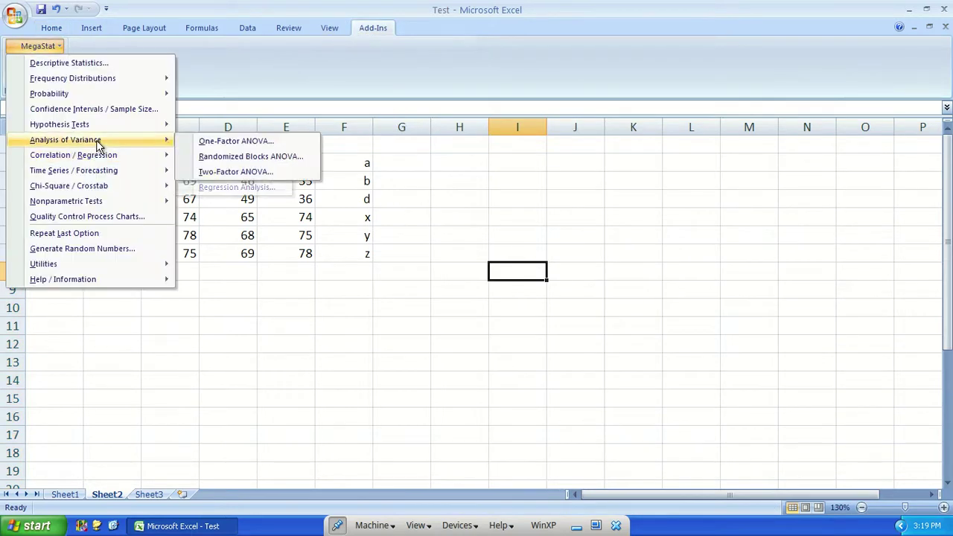
left_click(260, 174)
left_click(641, 225)
left_click_drag(481, 177, 662, 153)
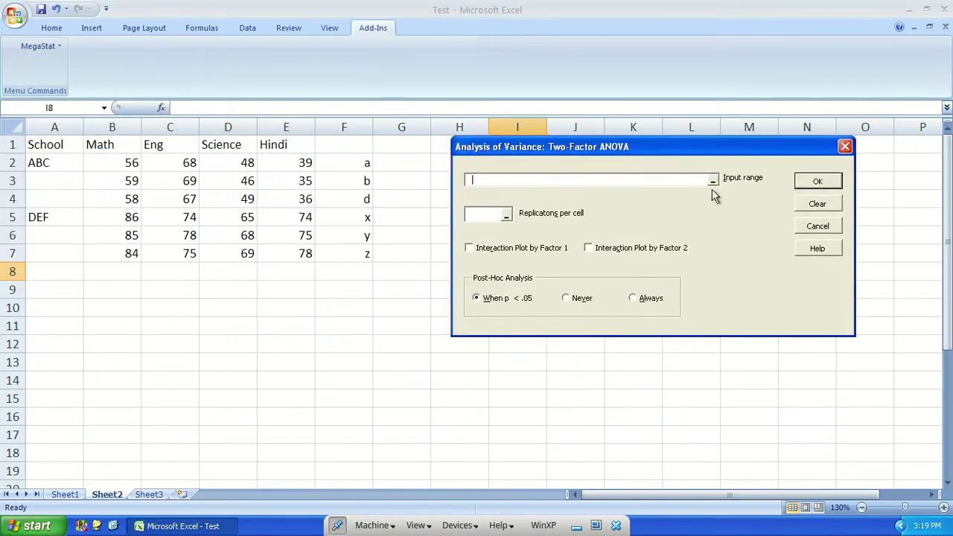
left_click(717, 178)
left_click_drag(288, 251, 8, 112)
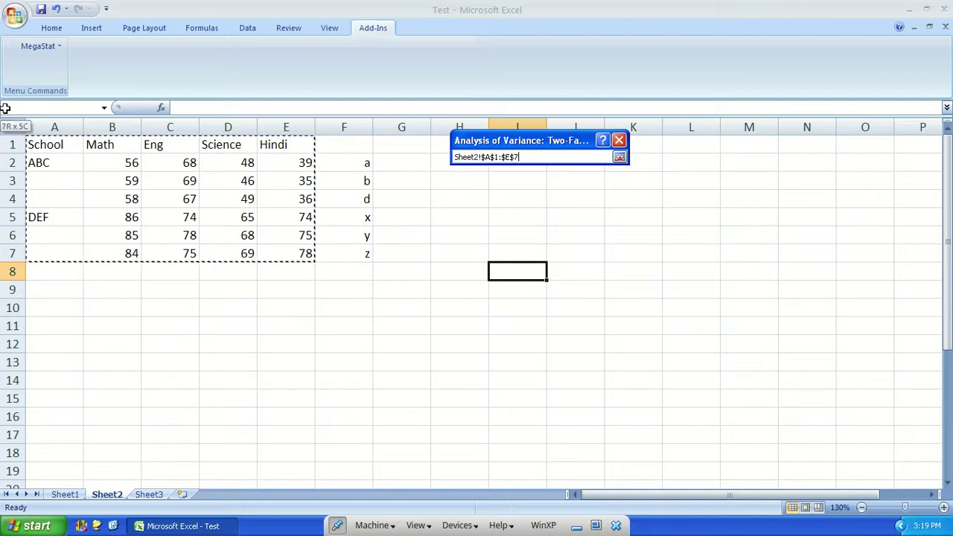
key("Return")
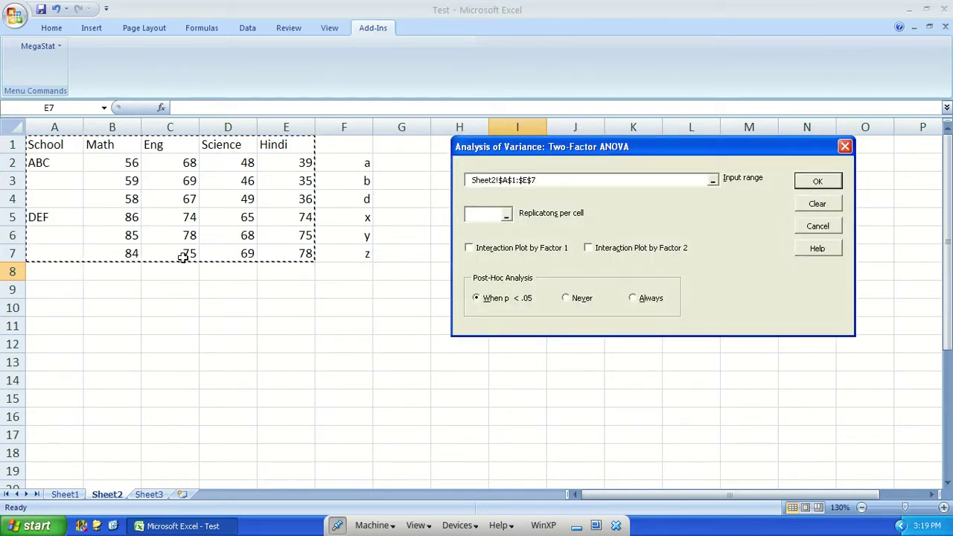
Set 3 replications per cell, include the interaction plots by Factor 1 and Factor 2, and run the analysis
left_click(473, 217)
type("3")
left_click(489, 252)
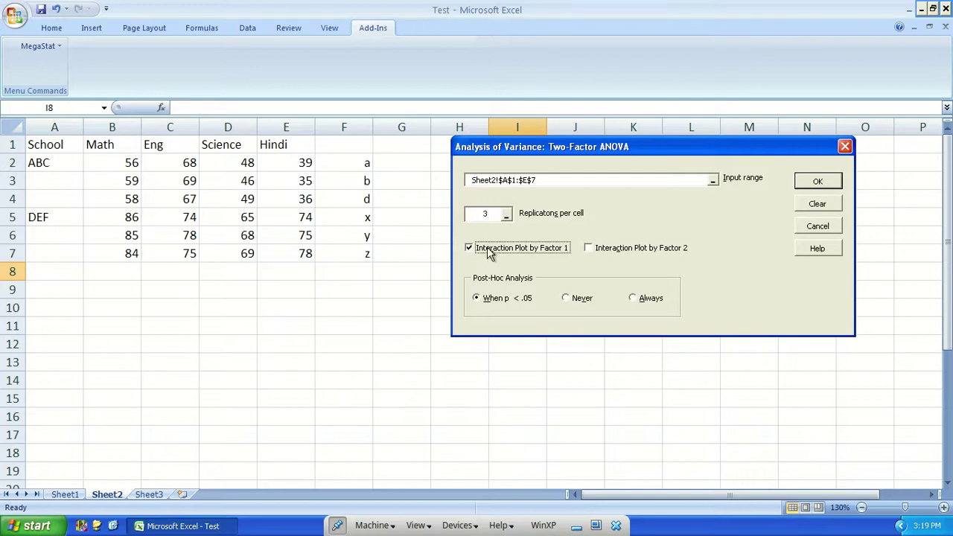
left_click(629, 251)
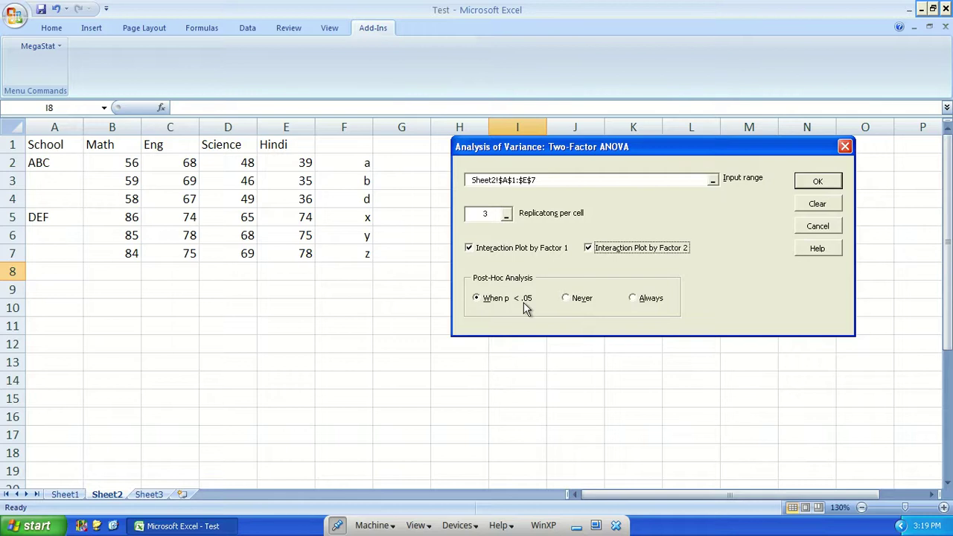
left_click(820, 181)
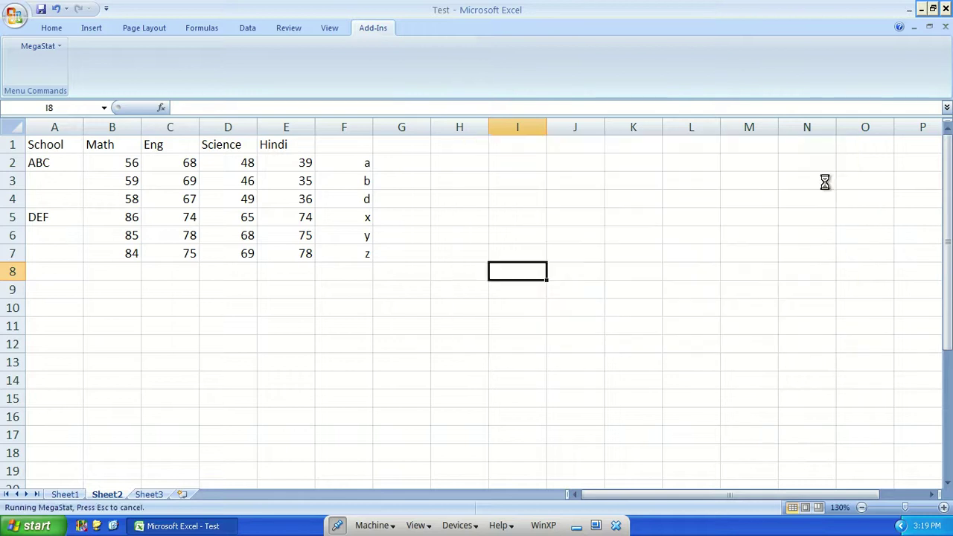
Examine the means table's school-by-subject means in C6:F7 and the overall means of ABC and DEF
left_click(151, 199)
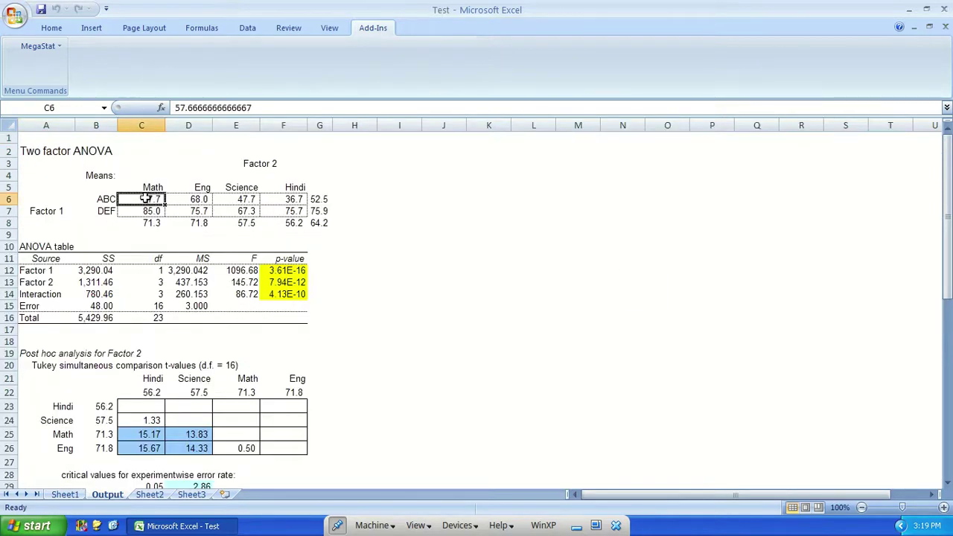
left_click_drag(136, 198, 281, 209)
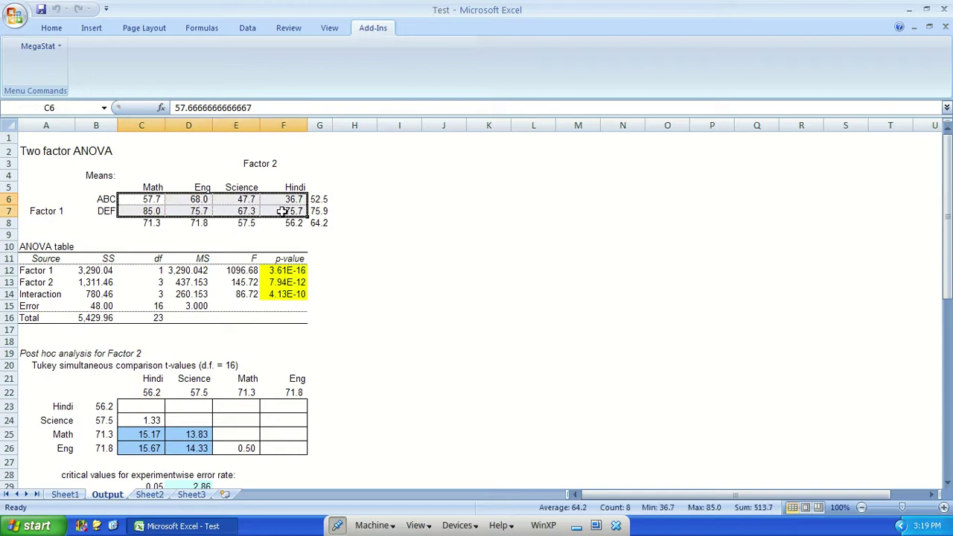
left_click(104, 199)
left_click(320, 200)
left_click(320, 211)
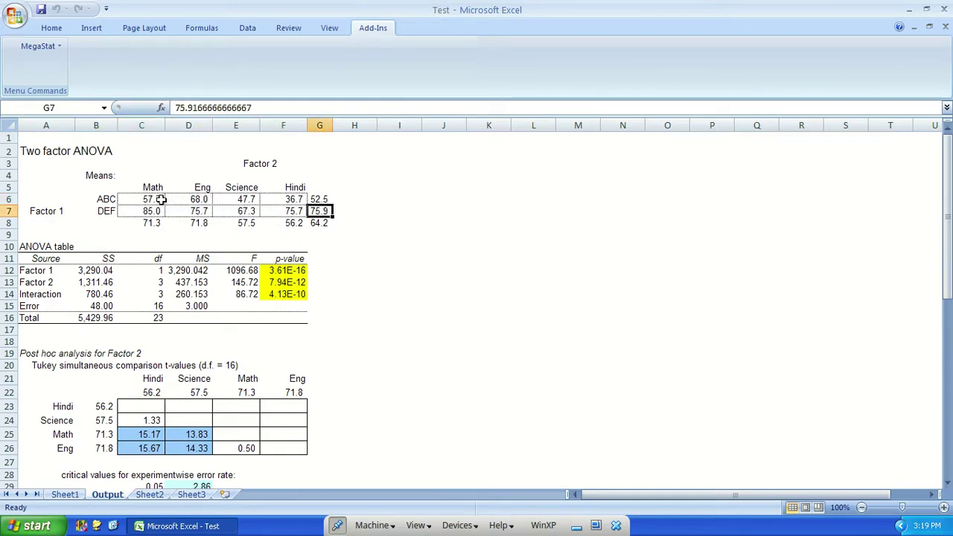
Compare the overall Math, Eng, Science and Hindi means in row 8 of the means table
left_click(149, 224)
left_click(190, 223)
left_click(233, 223)
left_click(289, 221)
Examine the ANOVA table's p-values for Factor 1, Factor 2 and Interaction in F12:F14
left_click(38, 271)
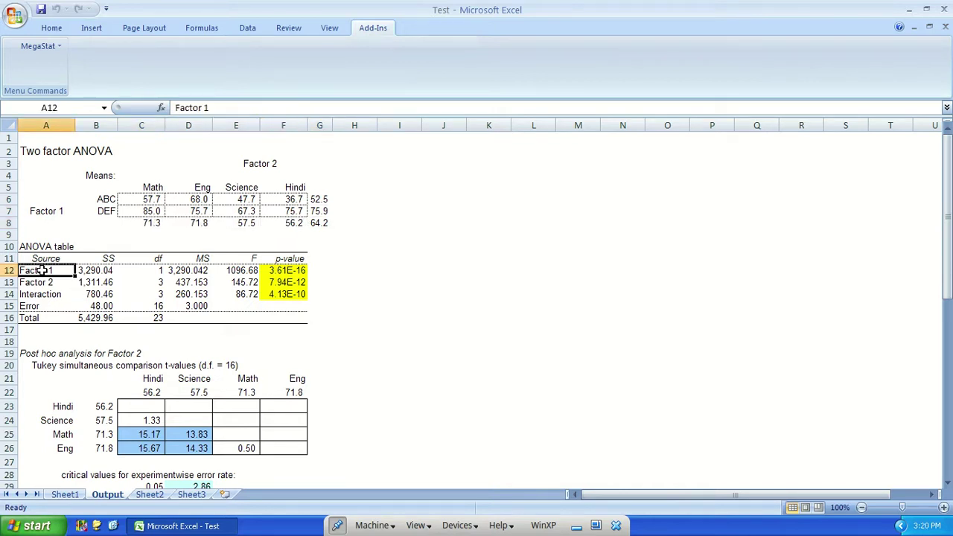
left_click(37, 211)
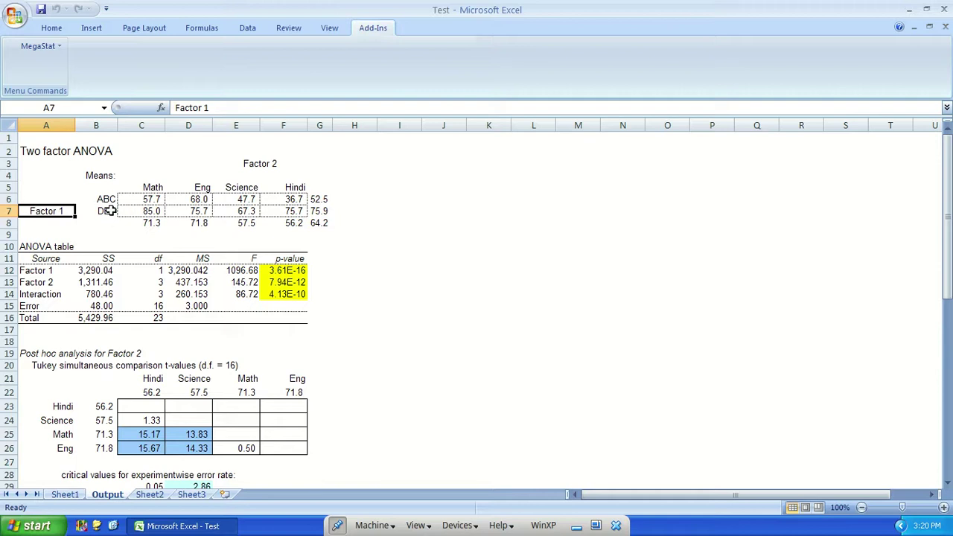
left_click(285, 268)
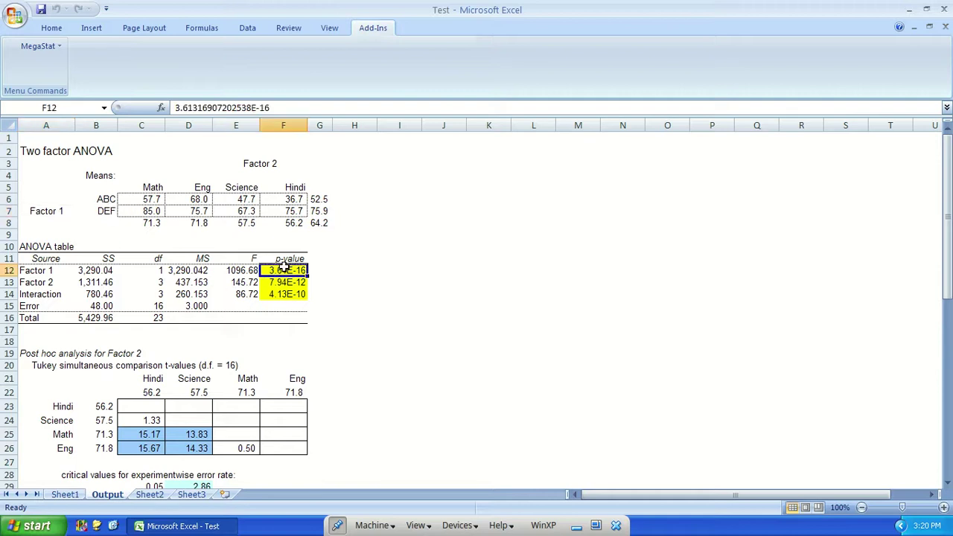
left_click(41, 283)
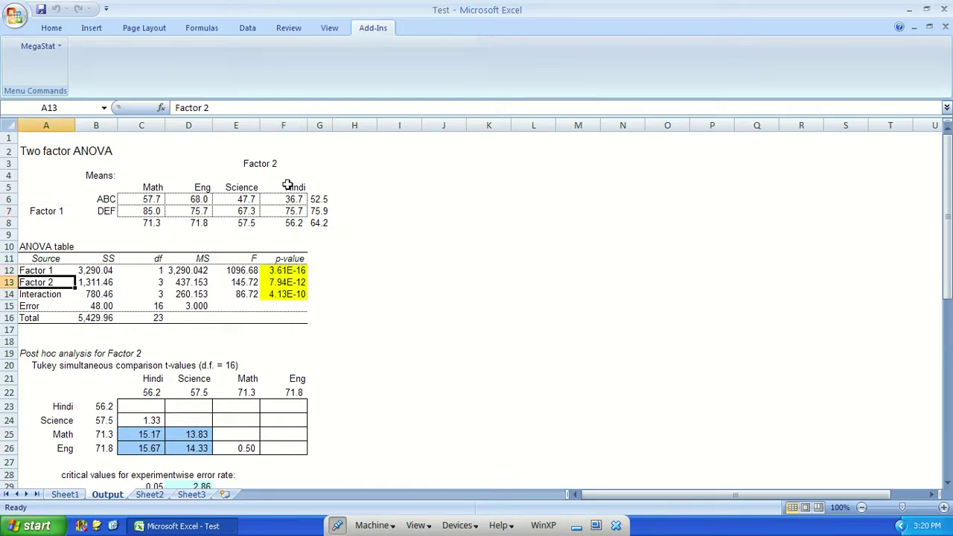
left_click(283, 281)
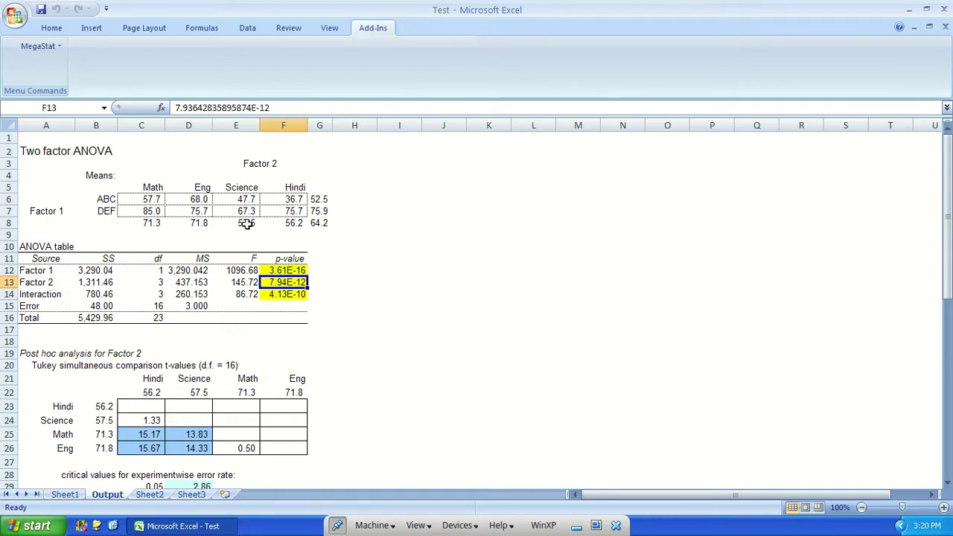
left_click(37, 295)
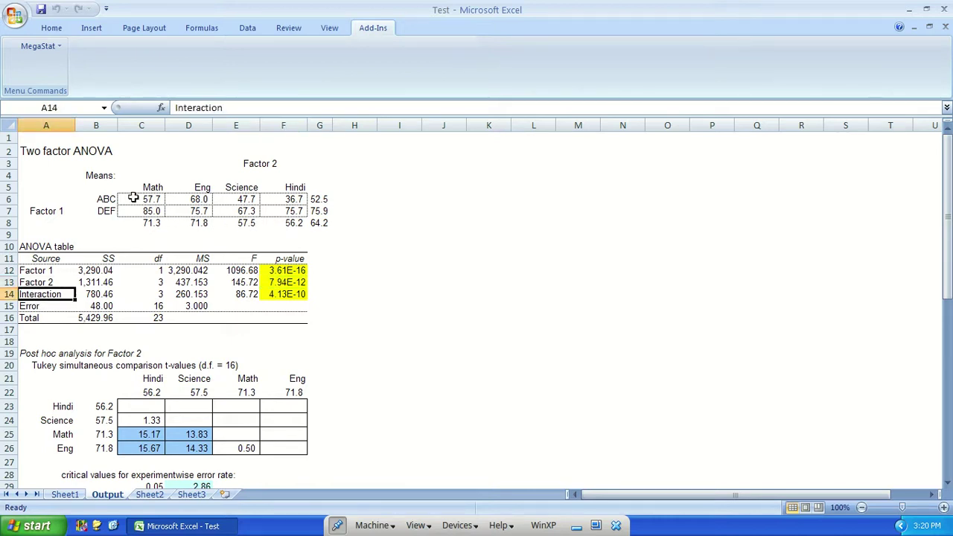
left_click(279, 296)
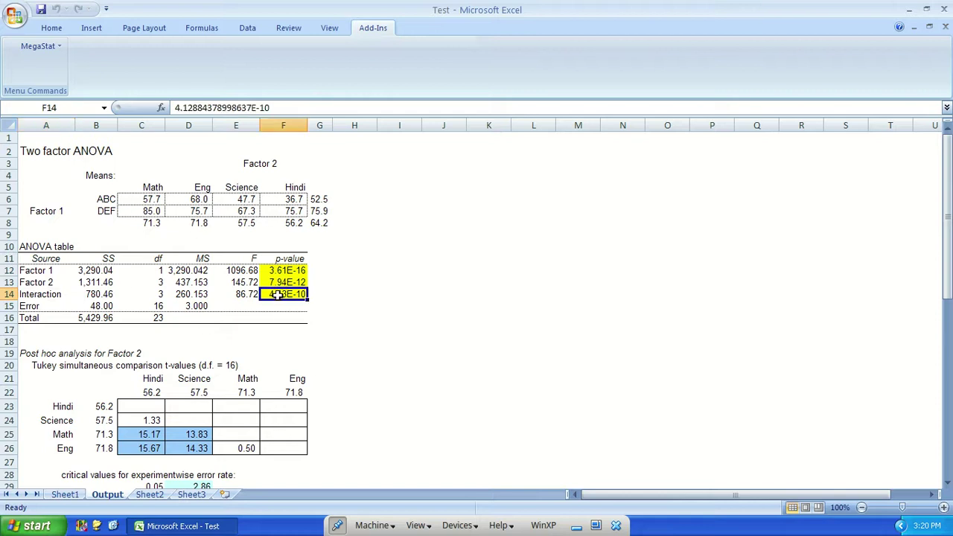
Examine the Factor 2 post hoc results, comparing the highlighted pairwise t-test p-values in C37:D38 with the Tukey t-values in C25:D26
scroll(185, 325, "down", 1)
scroll(123, 350, "up", 1)
left_click(137, 356)
scroll(137, 356, "down", 4)
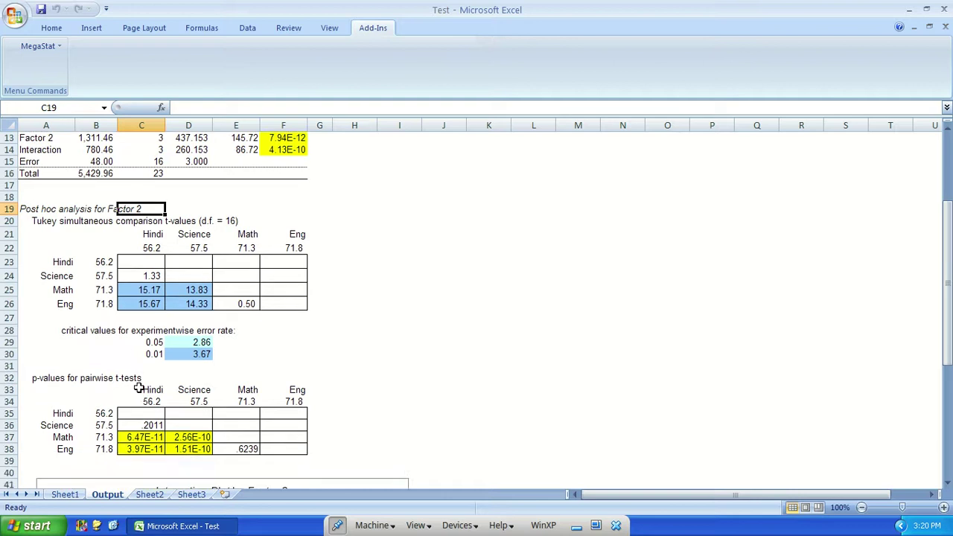
left_click(135, 437)
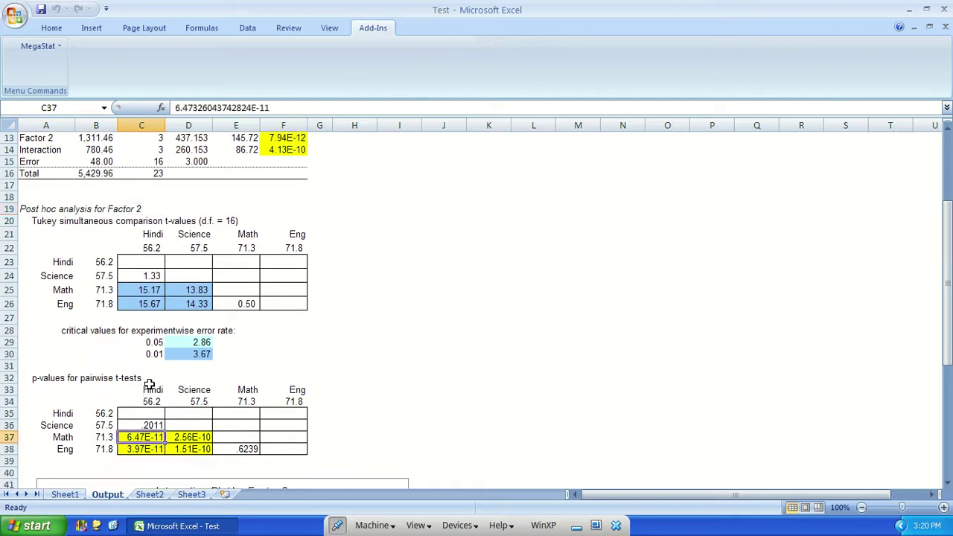
left_click(180, 437)
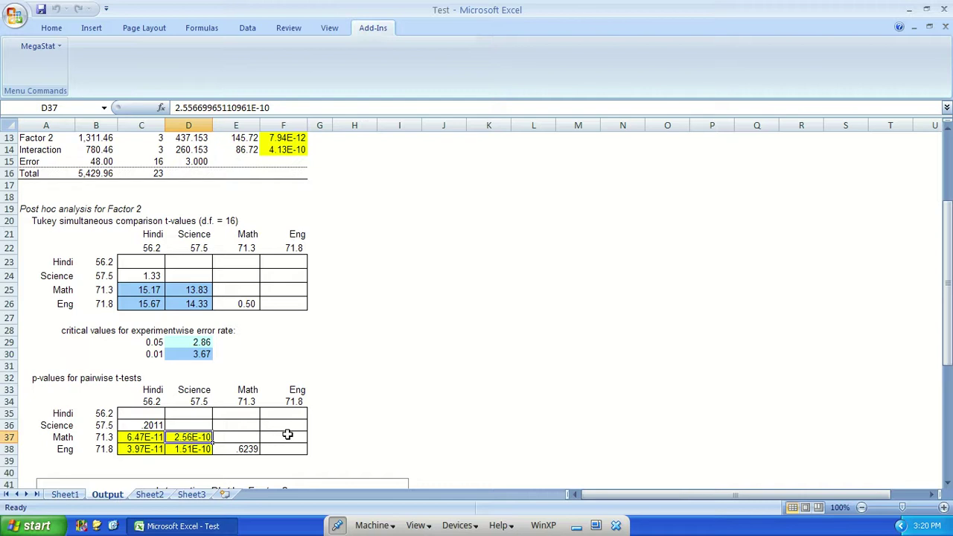
left_click(139, 449)
left_click(192, 449)
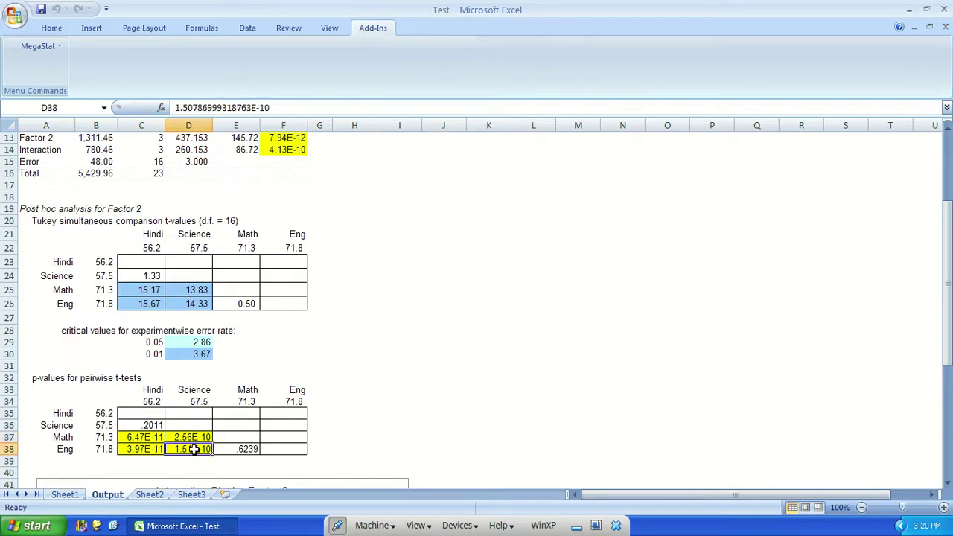
left_click_drag(153, 290, 190, 303)
left_click(170, 449)
Examine the Interaction Plot by Factor 2, comparing the ABC and DEF lines across the four subjects
scroll(170, 449, "down", 9)
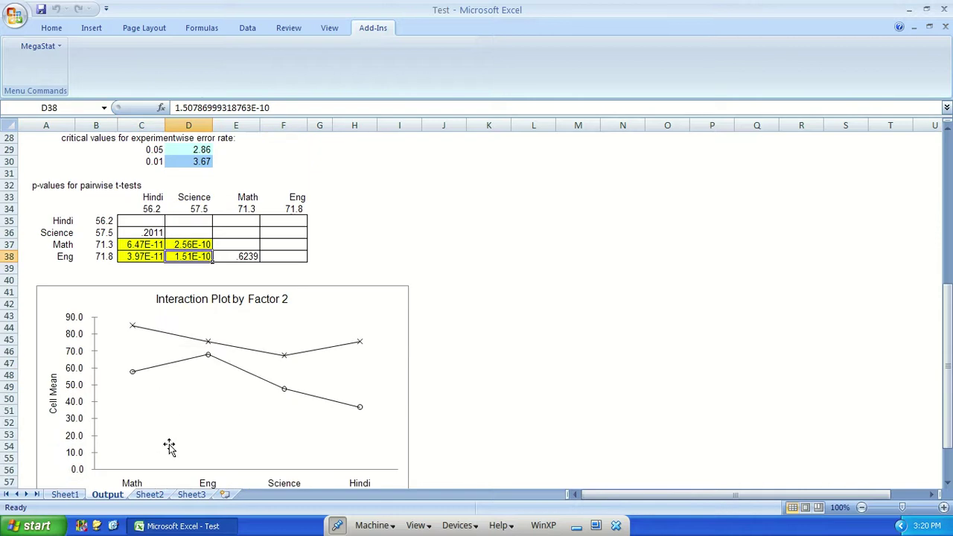
scroll(290, 391, "up", 1)
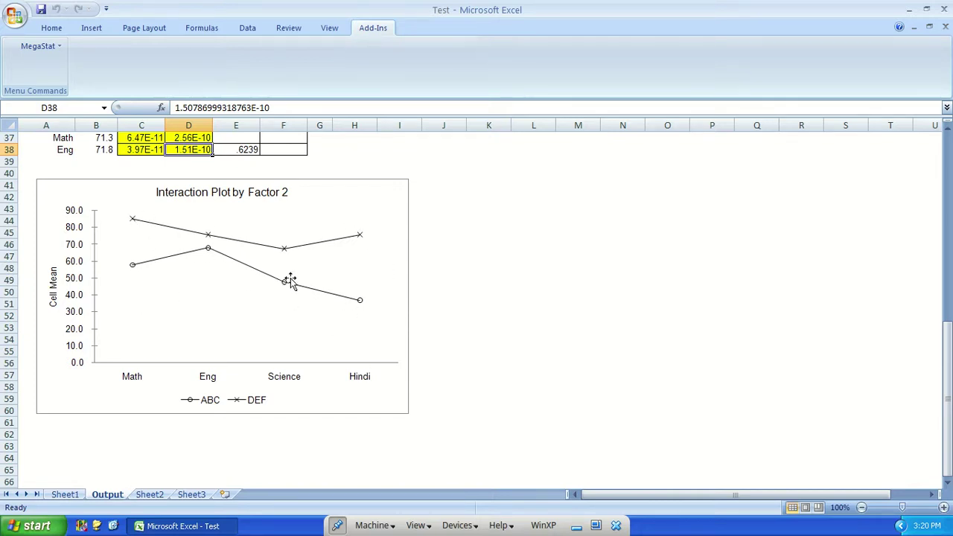
scroll(216, 238, "up", 4)
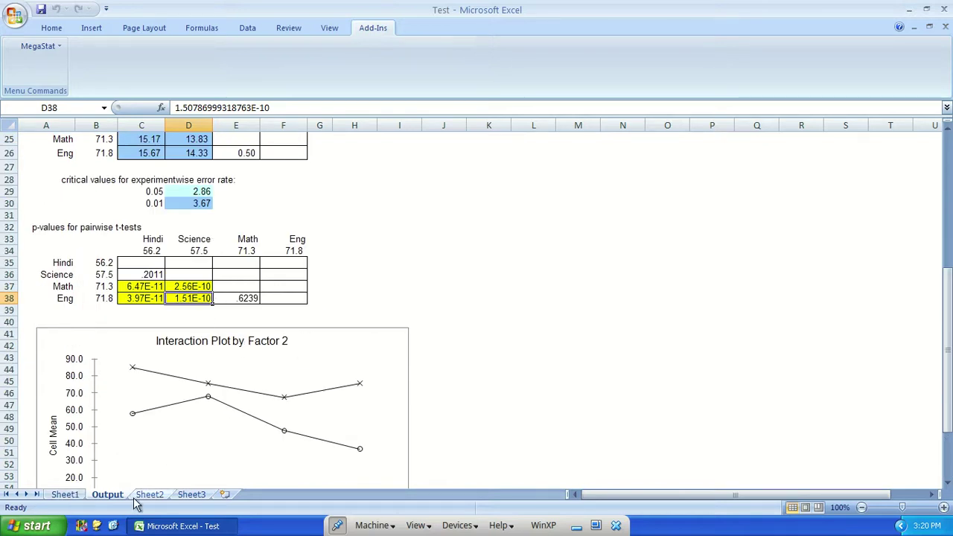
Delete the Output sheet that holds the Factor 2 interaction plot, confirming the deletion
right_click(108, 499)
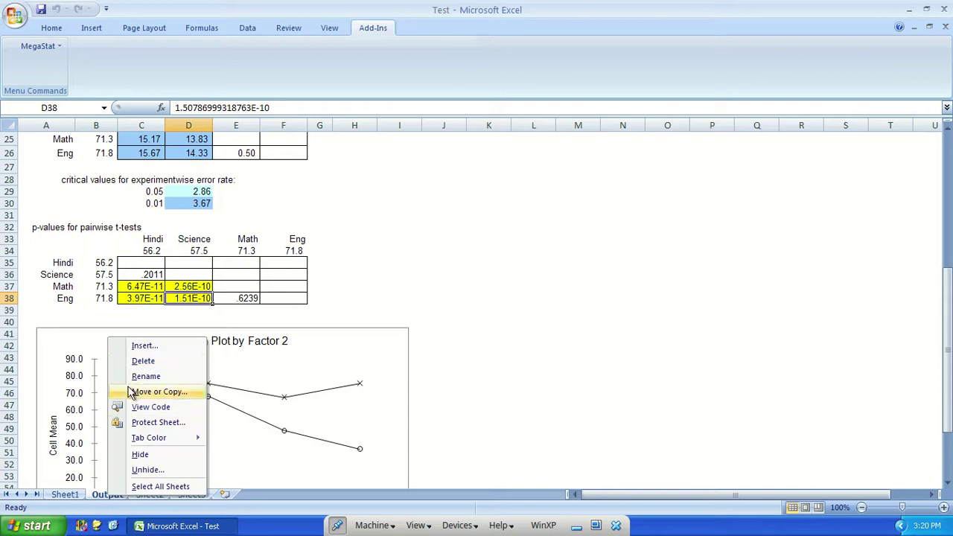
left_click(137, 362)
left_click(450, 303)
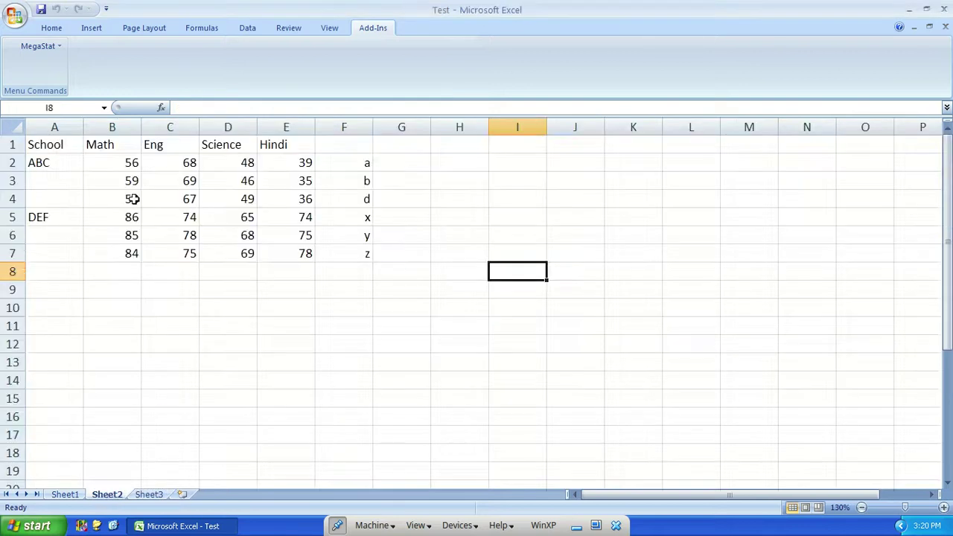
Rerun MegaStat's Two-Factor ANOVA on the same data with the interaction plot by Factor 1
left_click(33, 46)
mouse_move(111, 140)
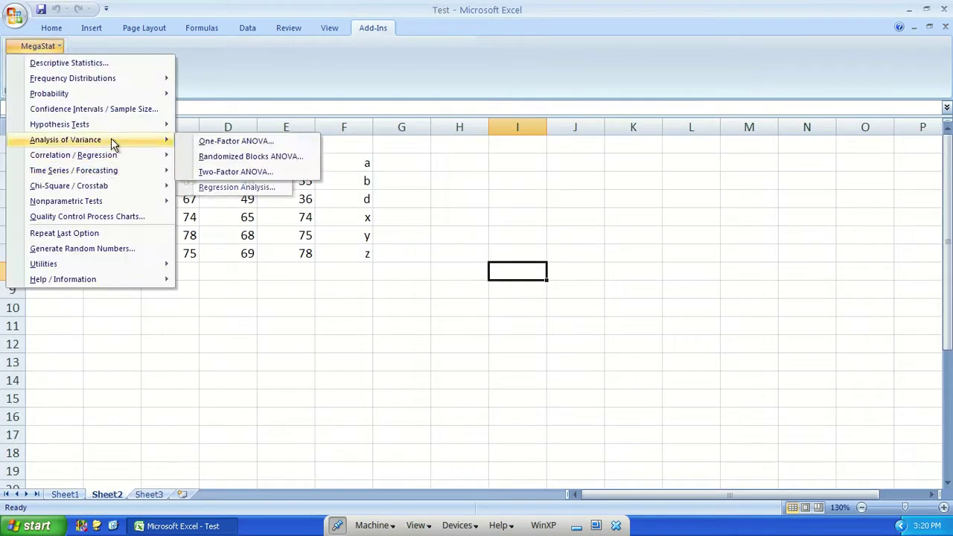
left_click(257, 173)
left_click(411, 268)
left_click(642, 203)
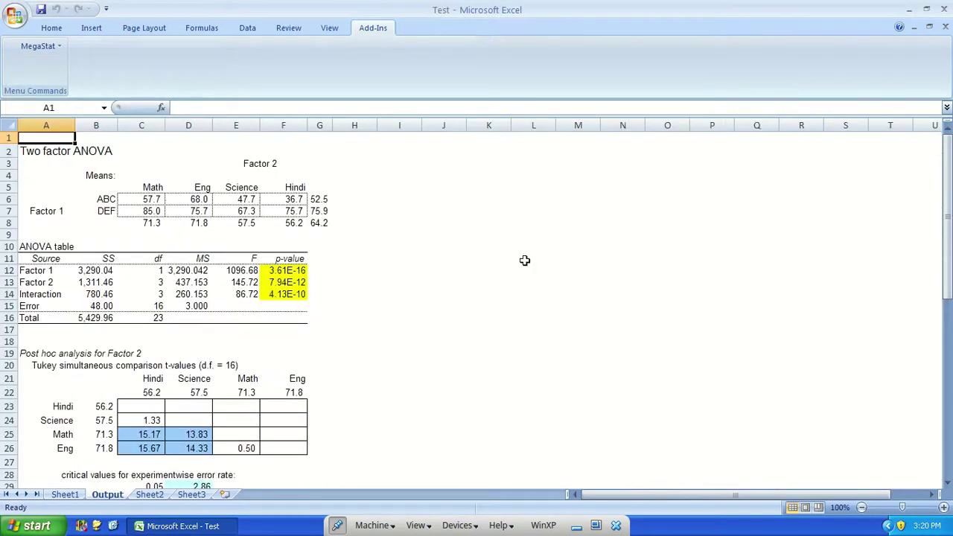
Examine the Interaction Plot by Factor 1 and return to the ABC row of the means table
scroll(321, 378, "down", 12)
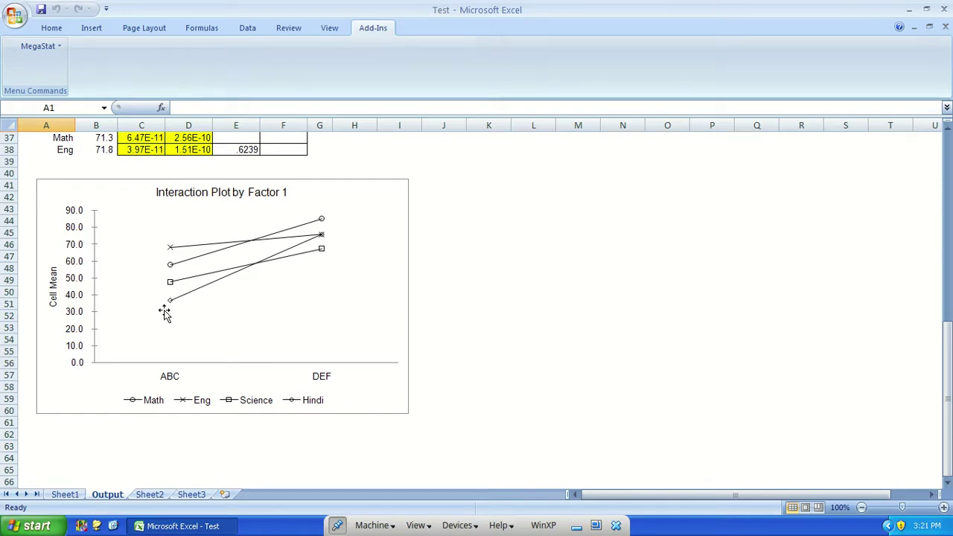
scroll(187, 308, "up", 12)
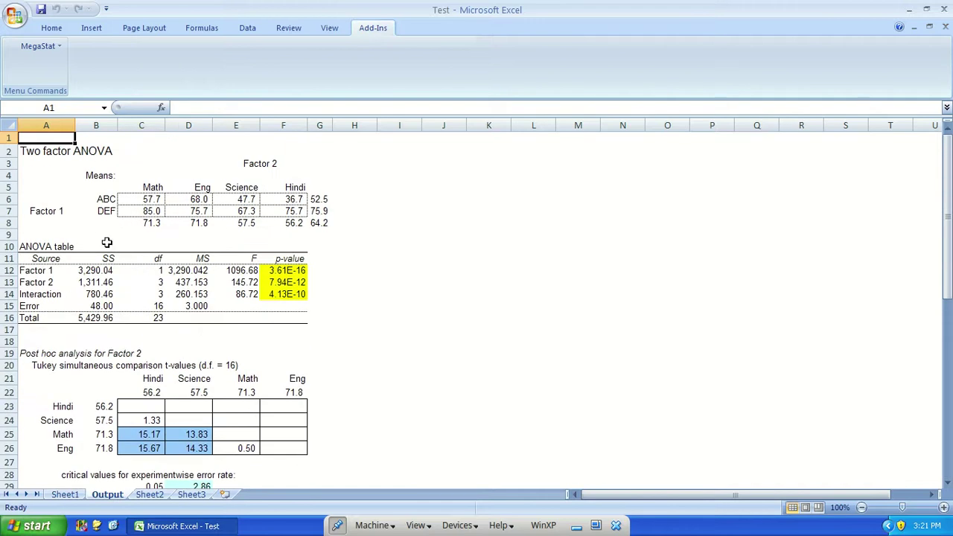
left_click(95, 196)
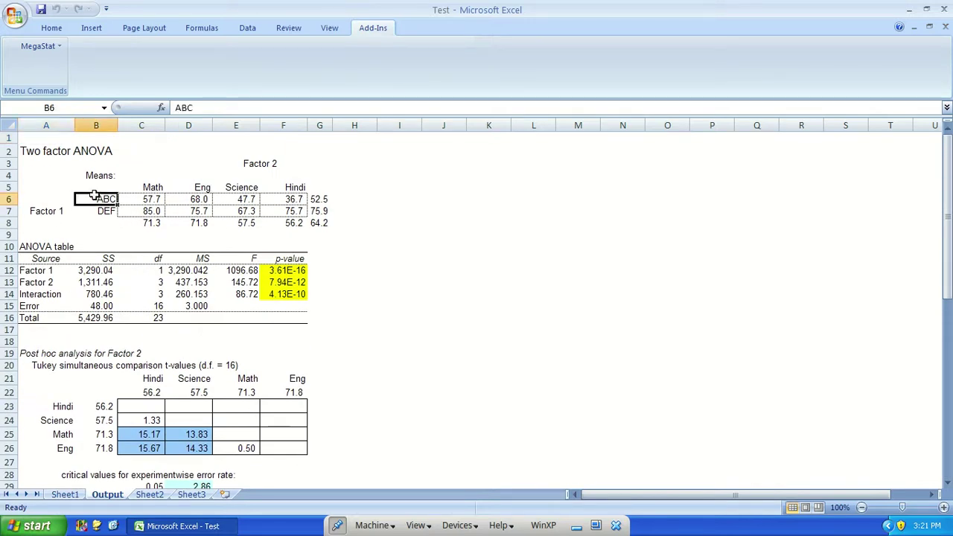
Delete the Output sheet and select the school marks table in A1:E8 of Sheet2
right_click(116, 496)
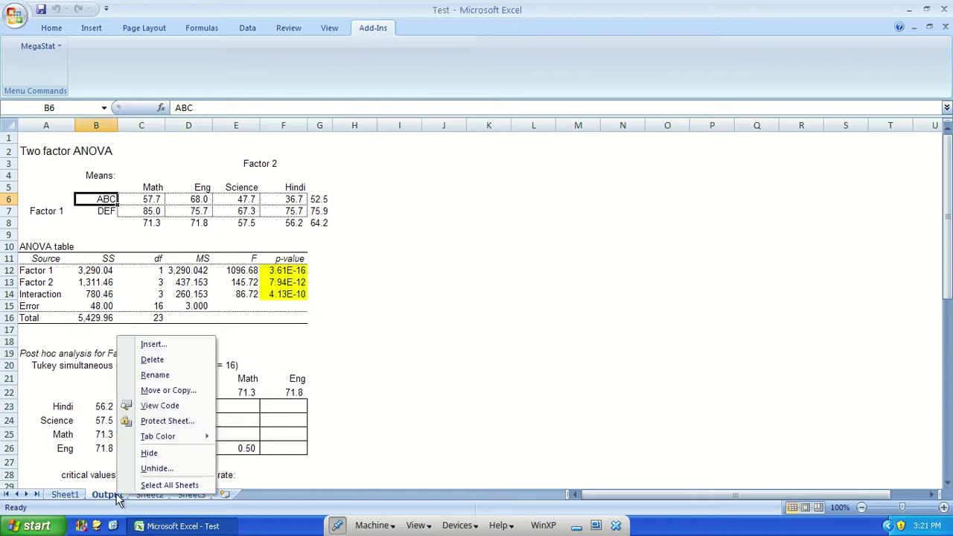
left_click(133, 362)
left_click(449, 305)
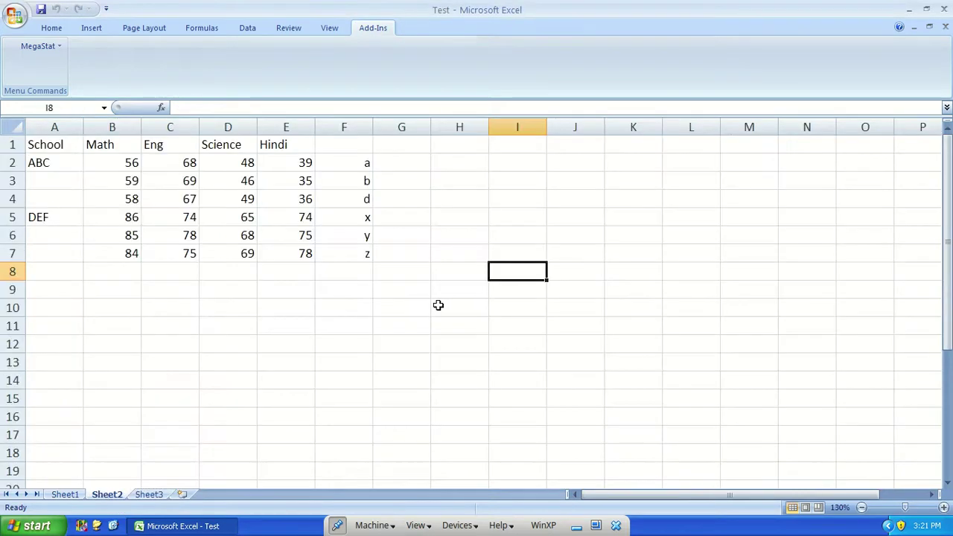
left_click_drag(43, 142, 305, 264)
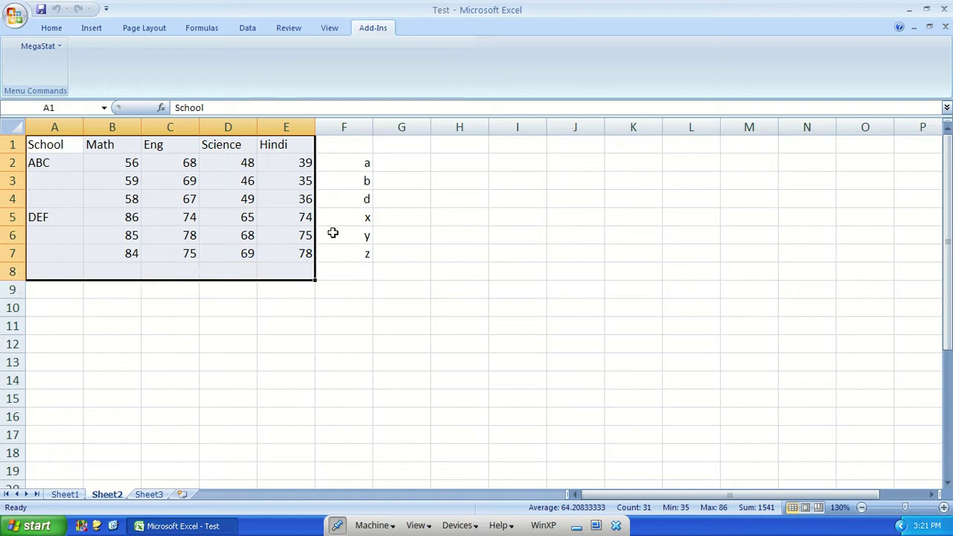
Enter the headings School, Student and Math in I1:K1 for an example data layout
left_click(523, 162)
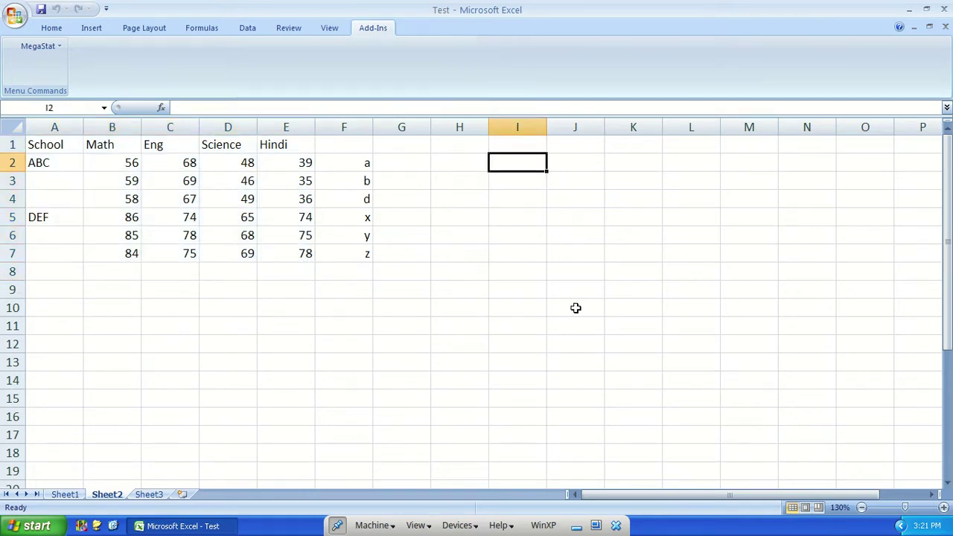
key("Up")
type("School")
key("Tab")
type("Stud")
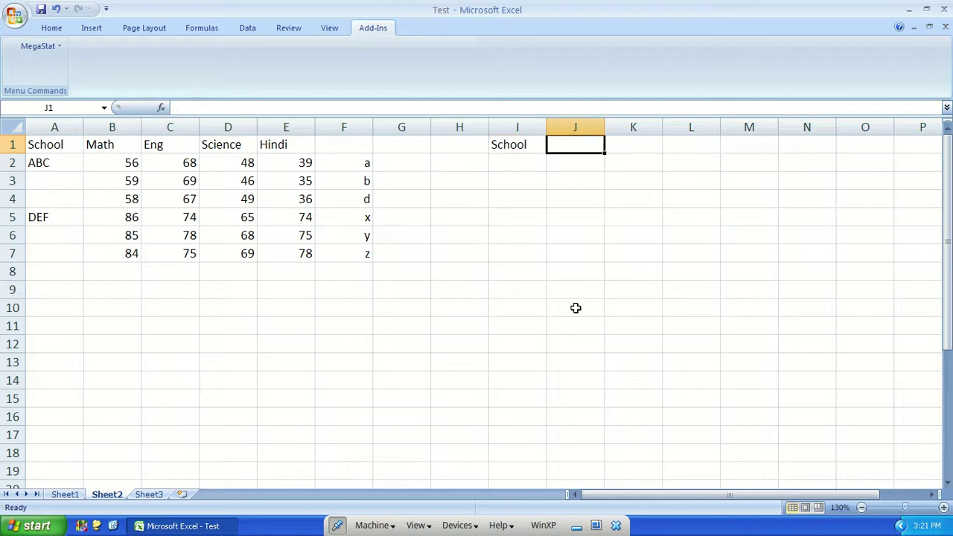
type("ent")
key("Tab")
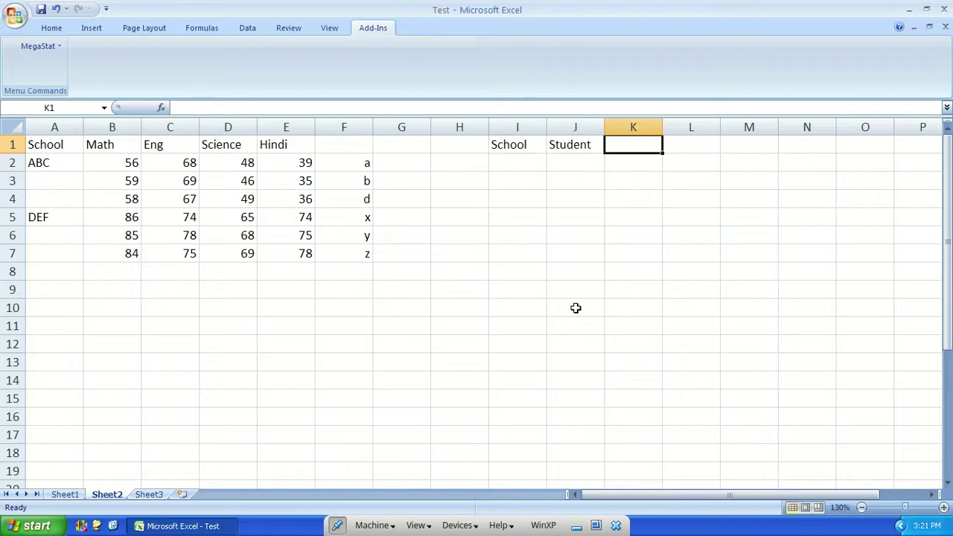
type("Mat")
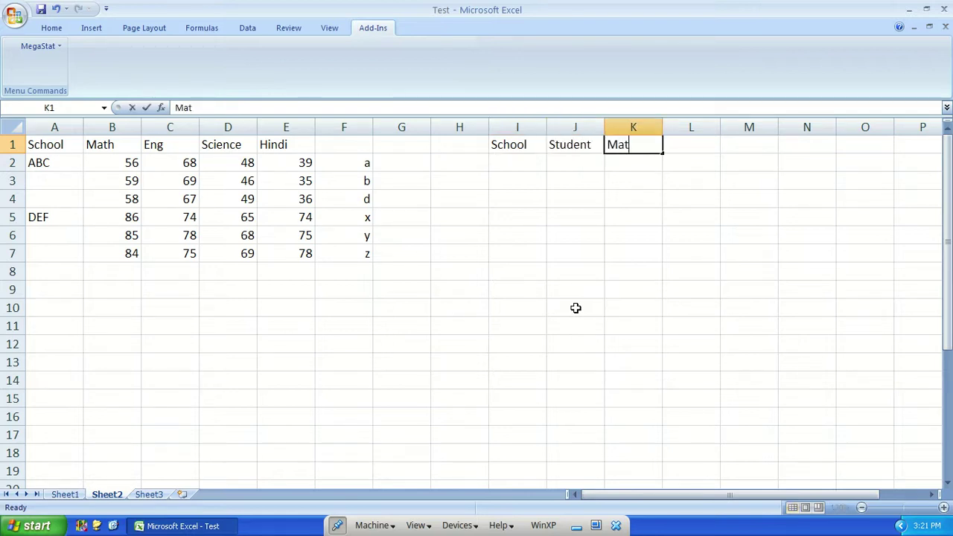
key("Return")
Enter school ABC in I2 and students a, b and c in J2:J4
key("Left")
key("Left")
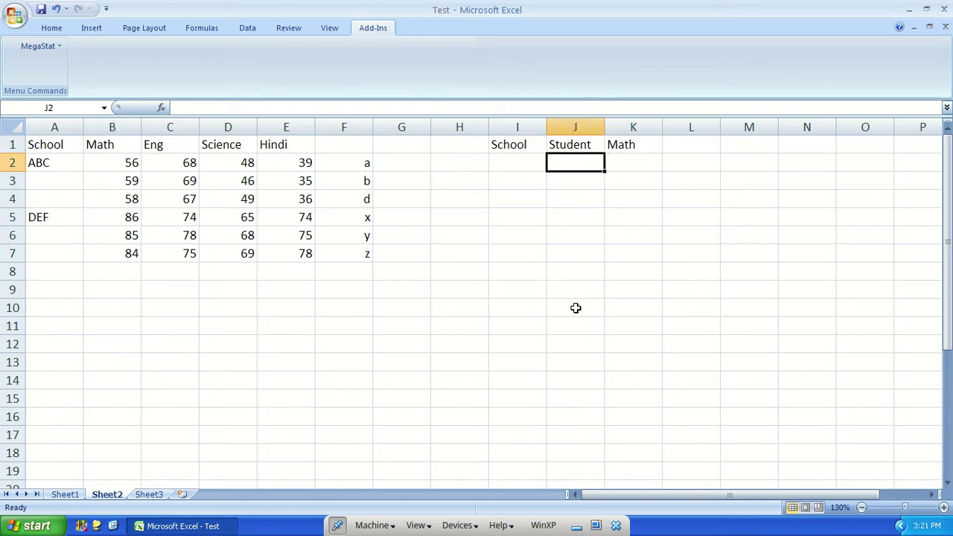
type("ABC")
key("Tab")
type("a")
key("Return")
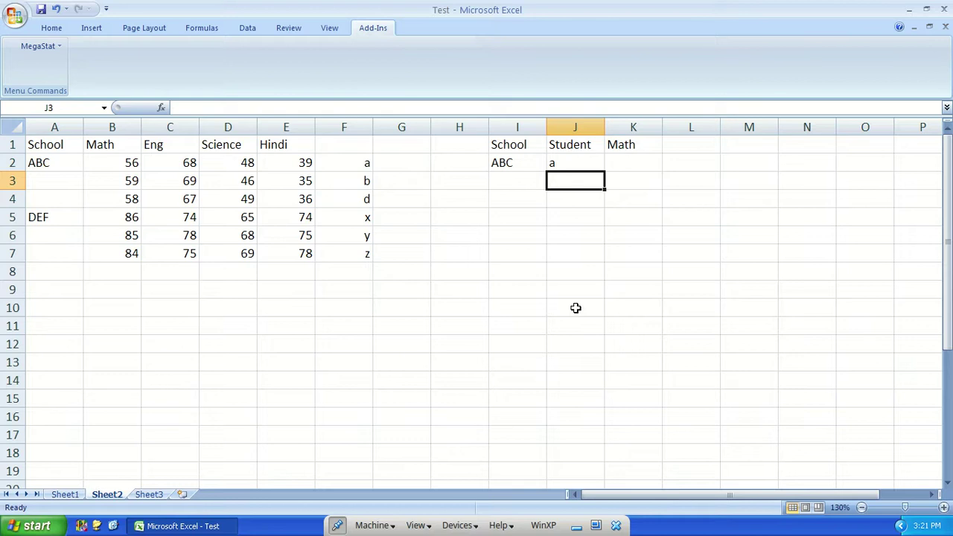
type("b")
key("Return")
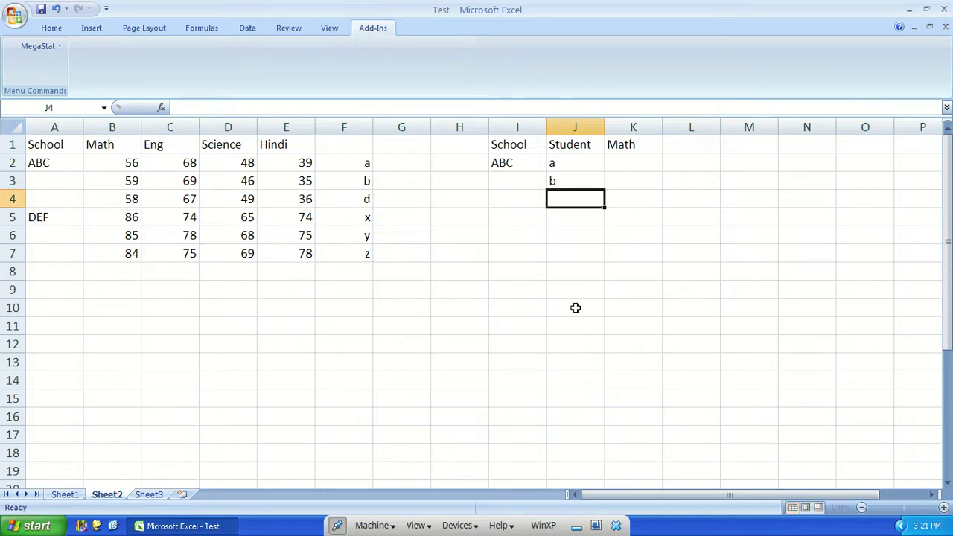
type("c")
key("Tab")
Add the heading Eng in L1 beside the Math heading
key("Up")
key("Up")
key("Up")
key("Right")
type("E")
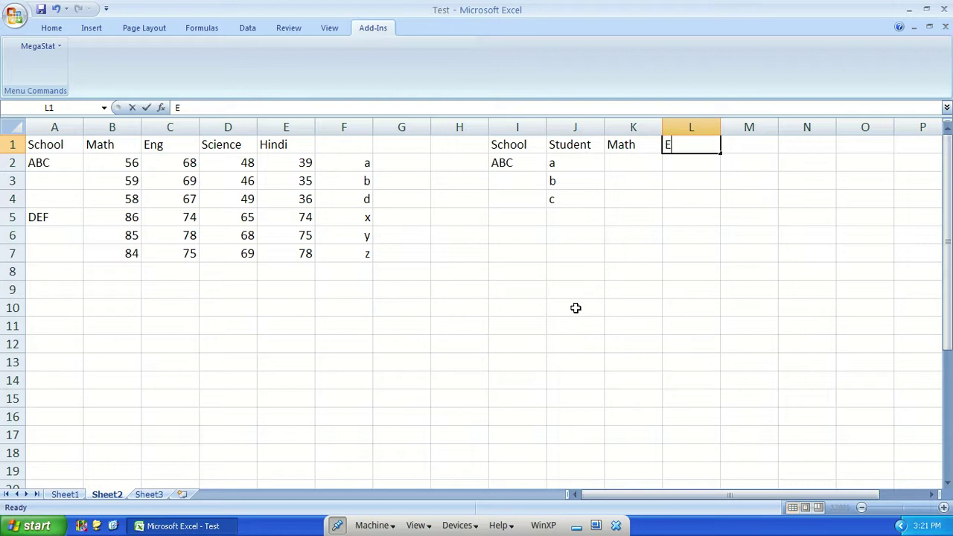
key("Left")
key("Left")
key("Left")
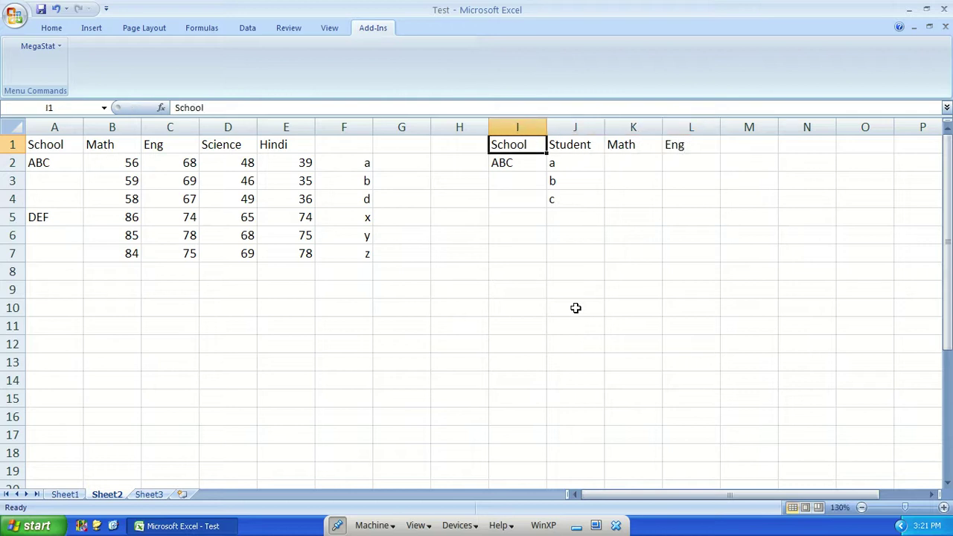
Review the example layout's Student and Math columns in J1:K4 and the School column cell I4
left_click_drag(580, 143, 581, 198)
left_click_drag(628, 145, 632, 198)
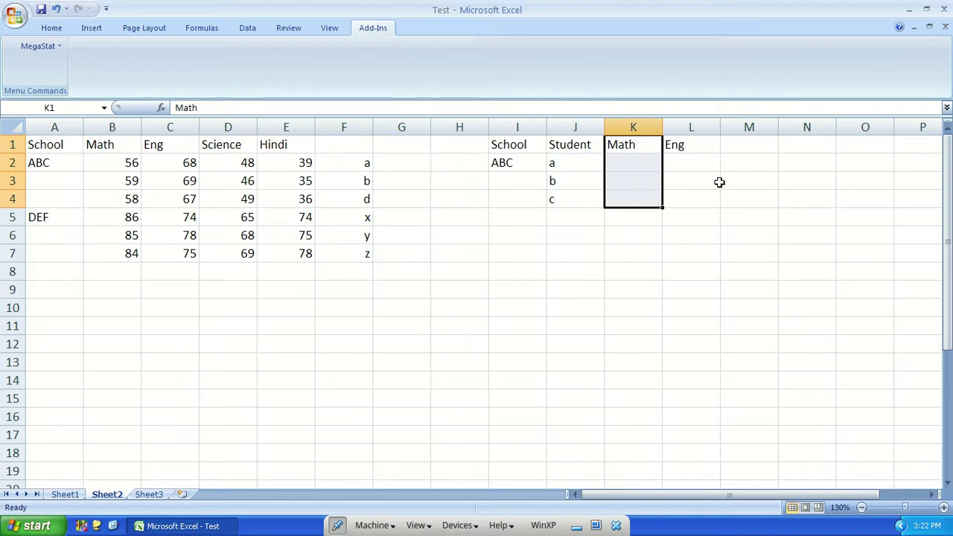
left_click(500, 201)
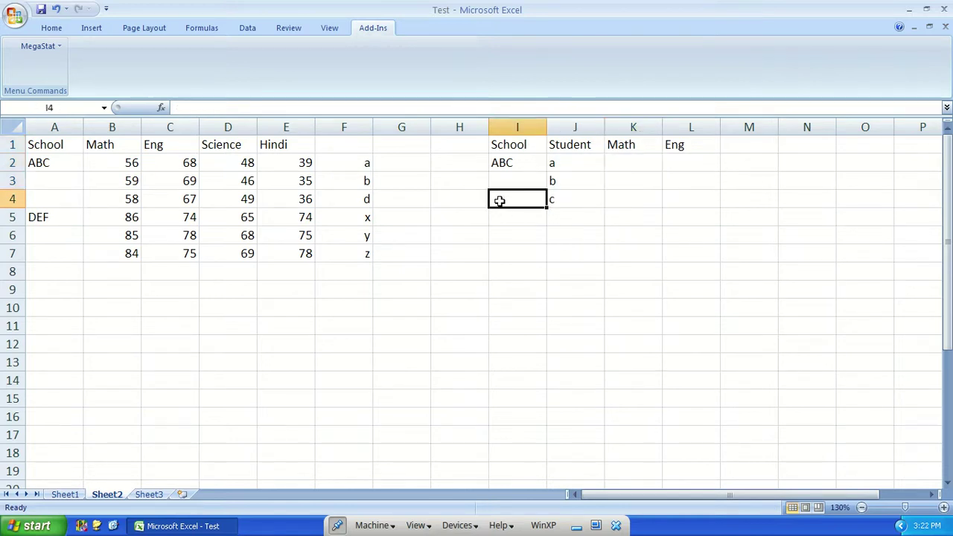
Review MegaStat's Two-Factor ANOVA settings for input range and replications per cell, and close them without running the analysis
left_click(52, 46)
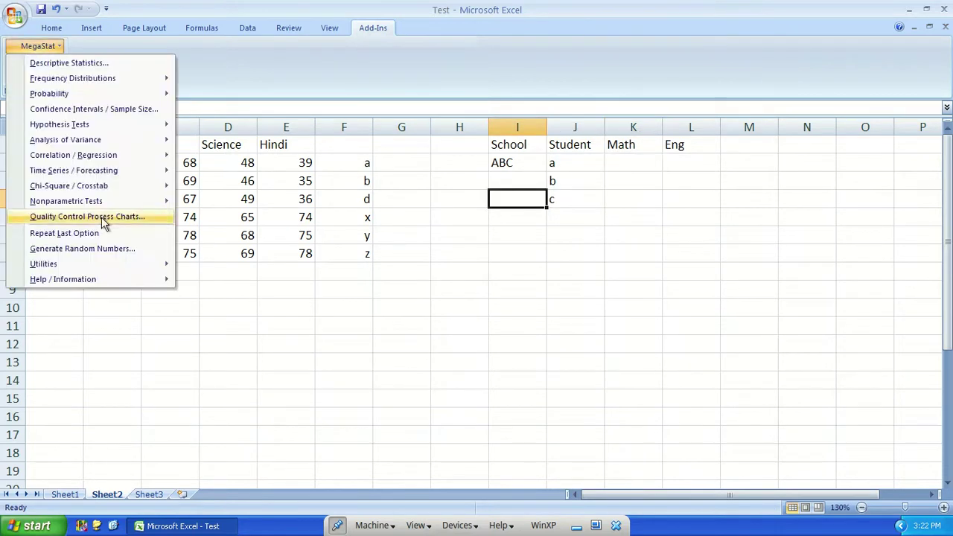
mouse_move(92, 140)
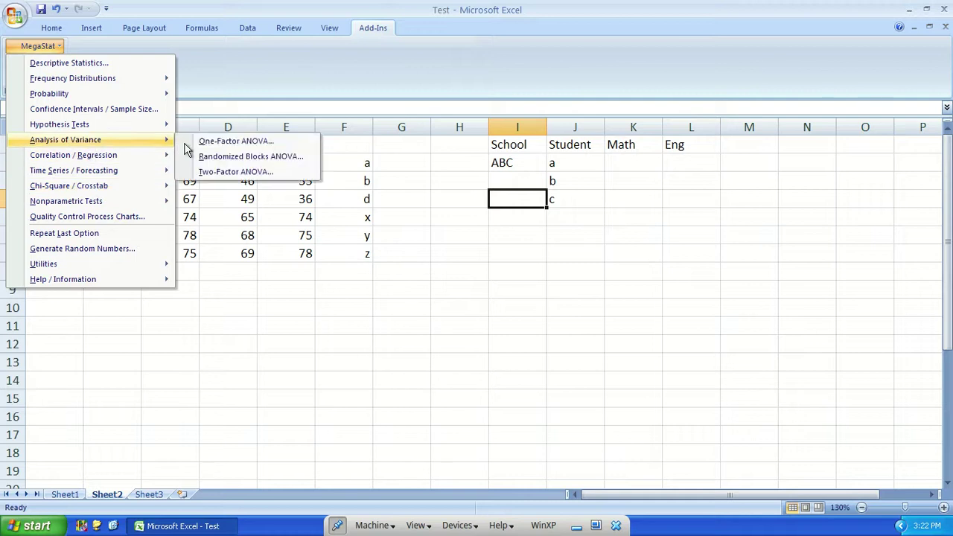
left_click(235, 172)
left_click(640, 224)
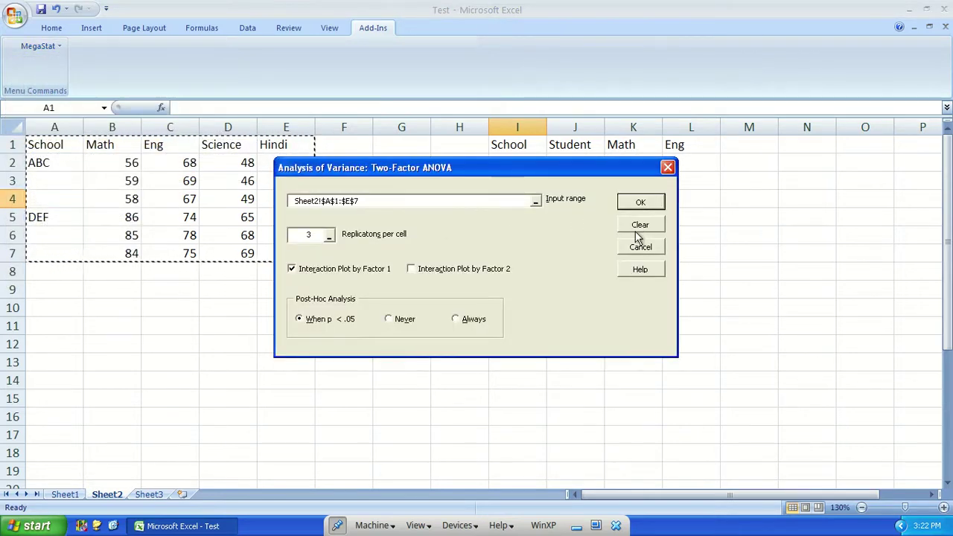
left_click(668, 167)
left_click(426, 202)
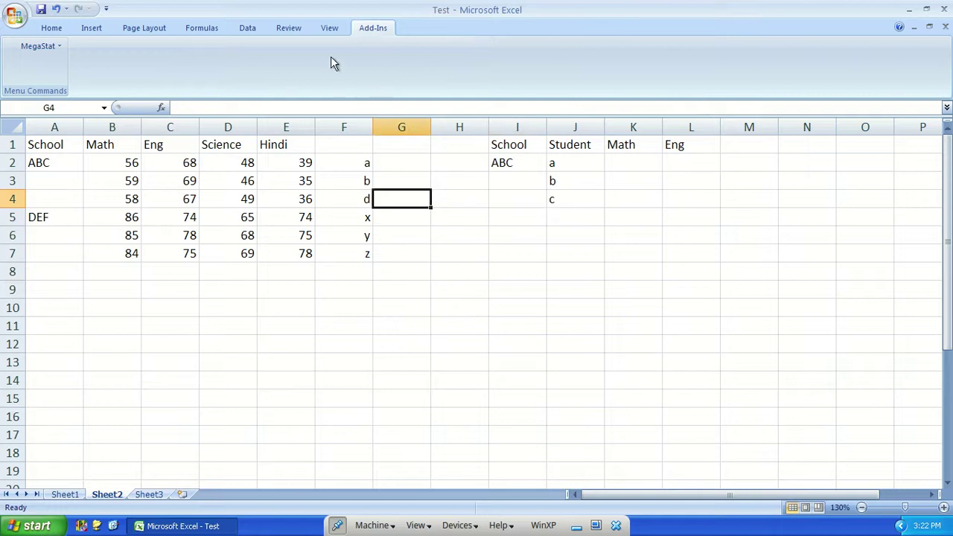
left_click(249, 31)
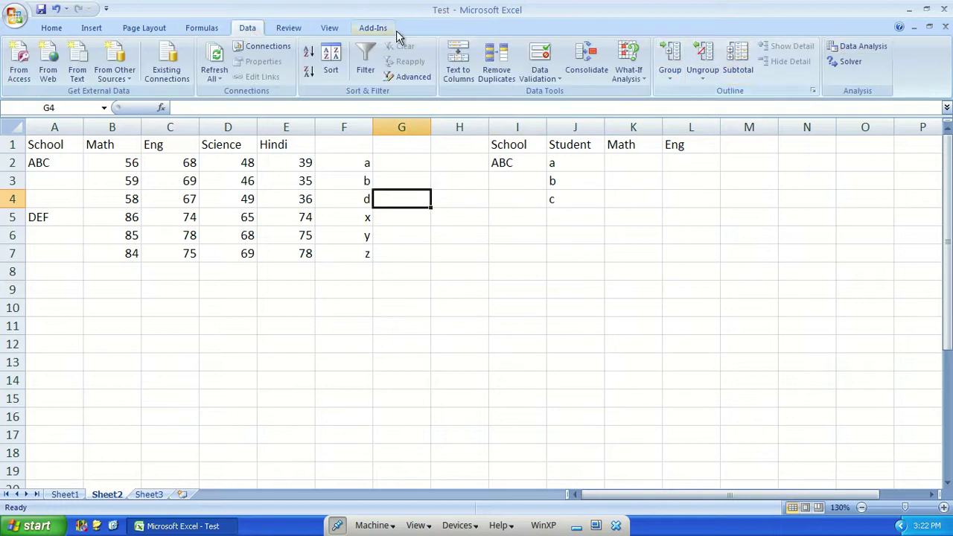
left_click(374, 29)
left_click(41, 49)
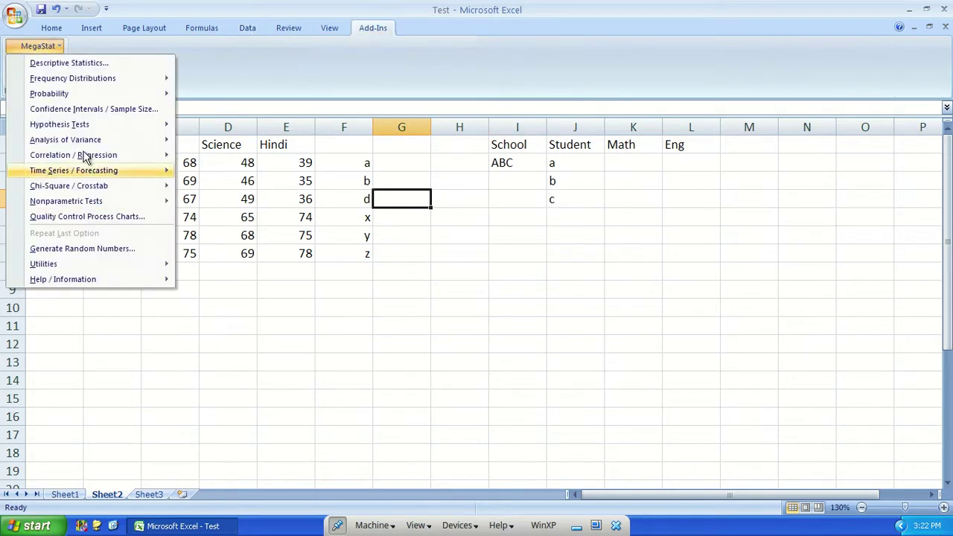
mouse_move(93, 142)
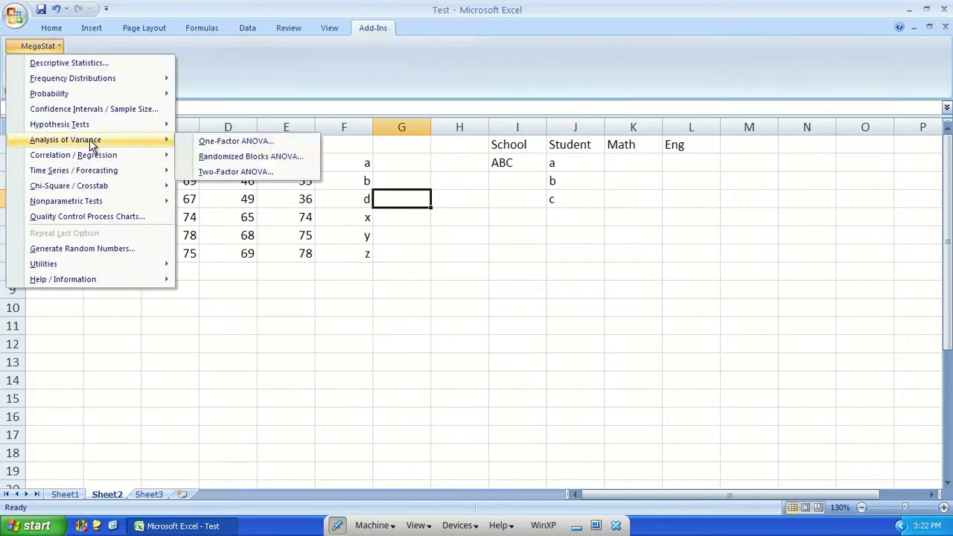
left_click(281, 233)
left_click(280, 229)
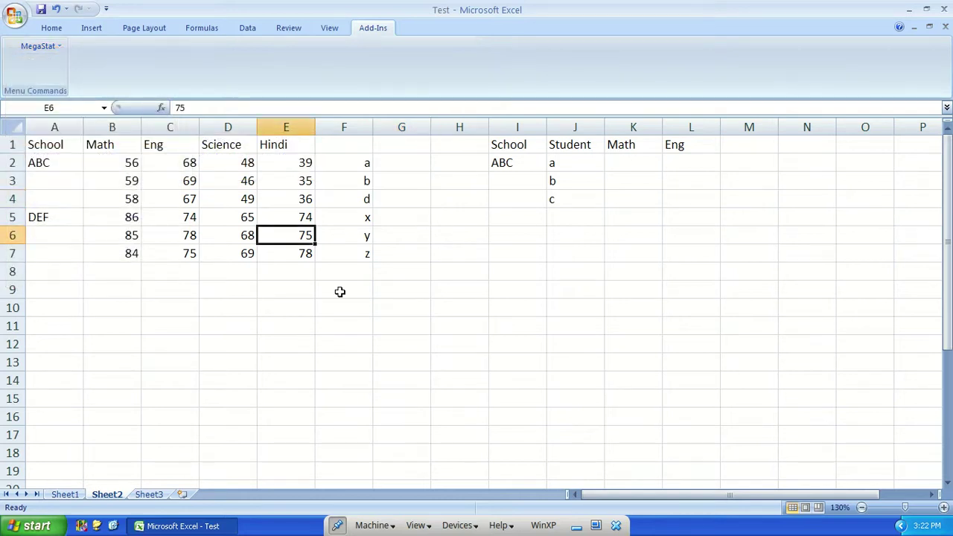
Minimize the WinXP virtual machine window to show the host desktop
mouse_move(582, 531)
key("super+d")
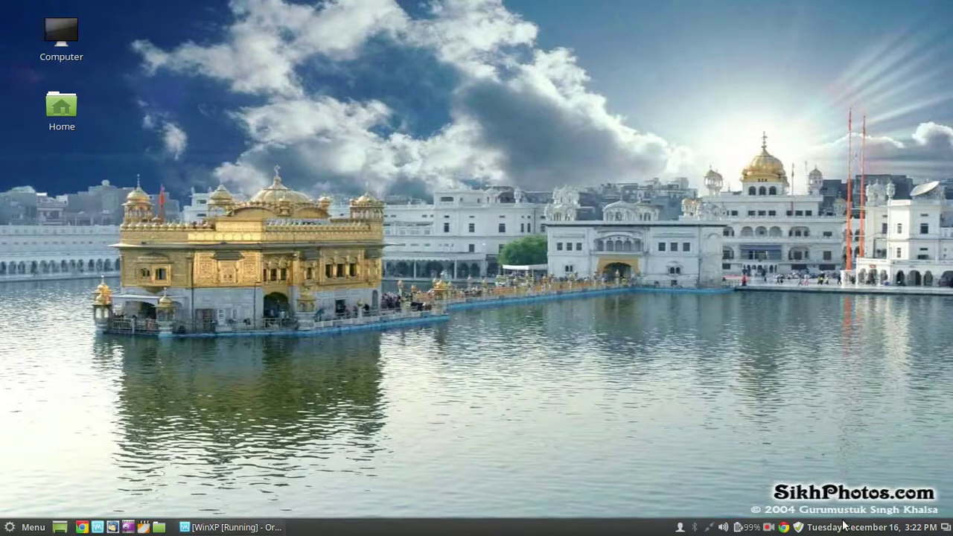